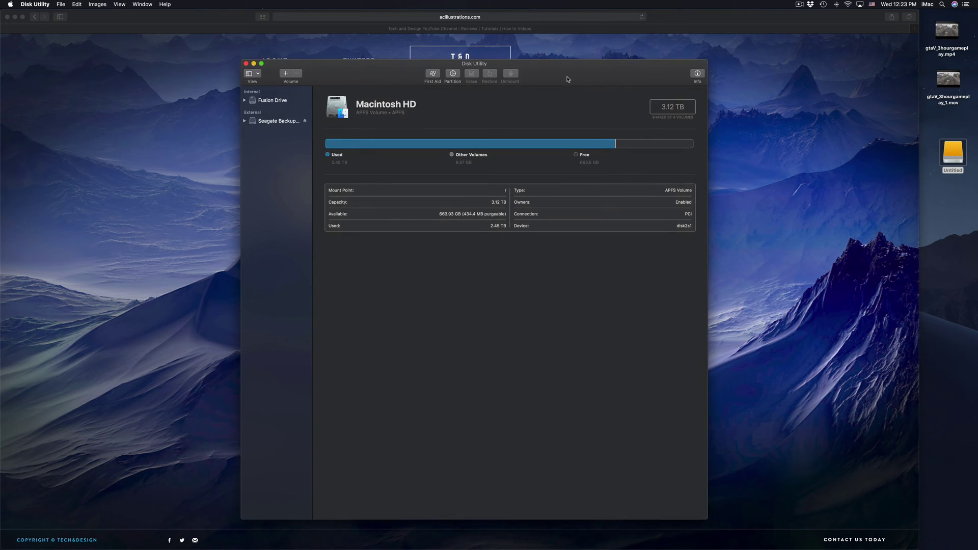
Search the system for "disk" and open Disk Utility
drag(567, 85, 567, 81)
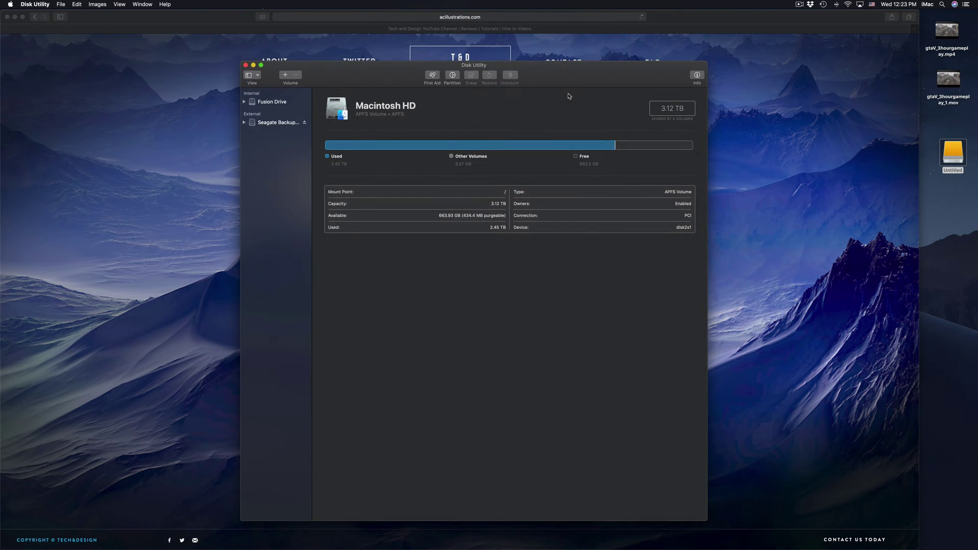
mouse_move(695, 549)
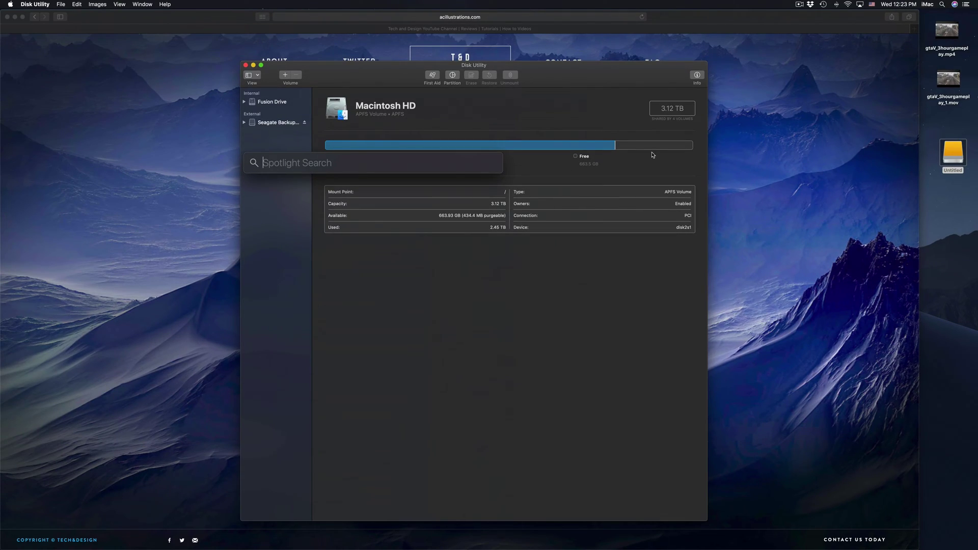
text(disk)
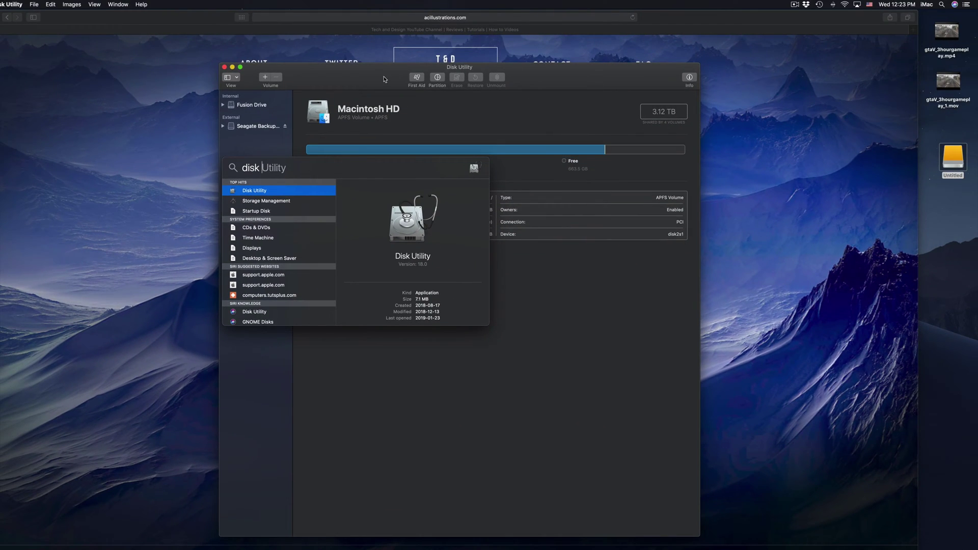
key(Return)
drag(348, 81, 356, 58)
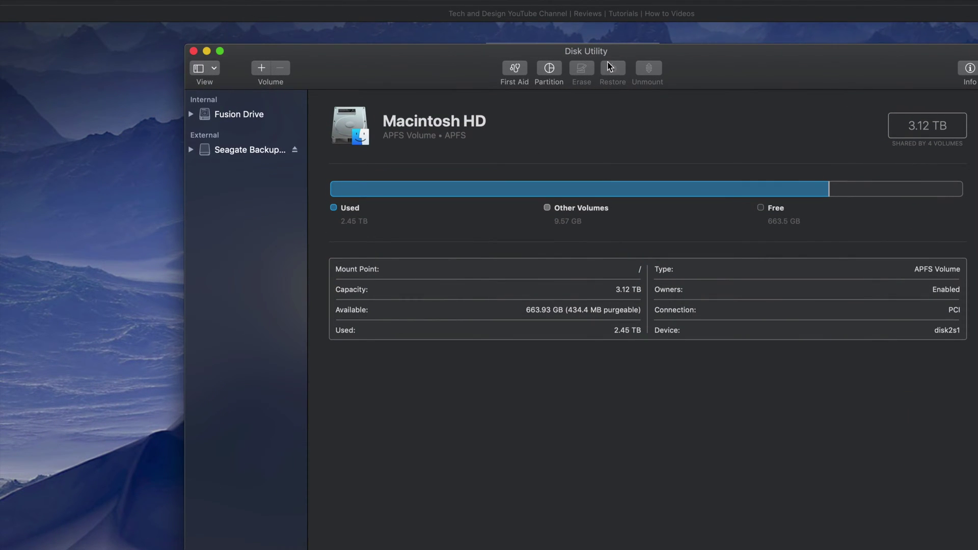
Expand the external Seagate Backup+ Desk Media drive and select the physical drive itself rather than its Untitled volume
mouse_move(213, 134)
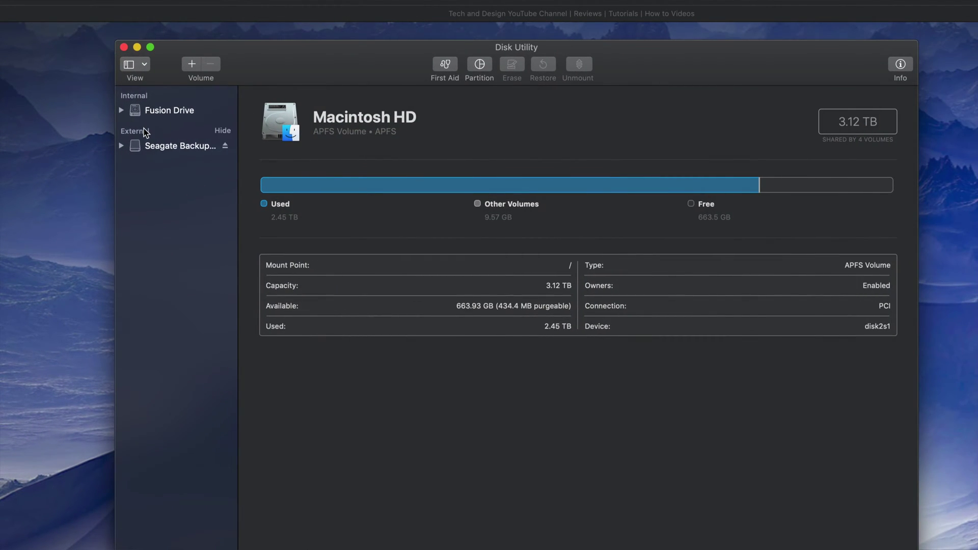
mouse_move(133, 100)
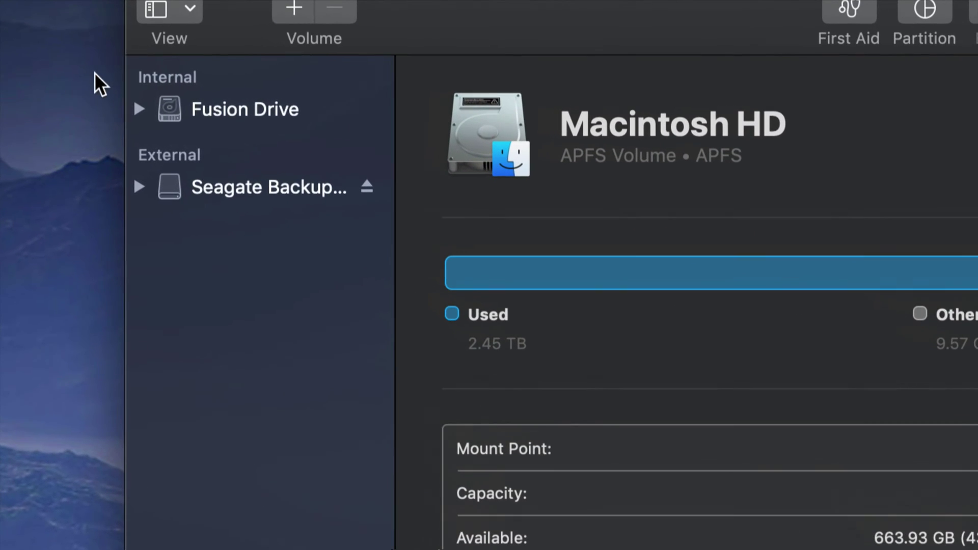
mouse_move(154, 148)
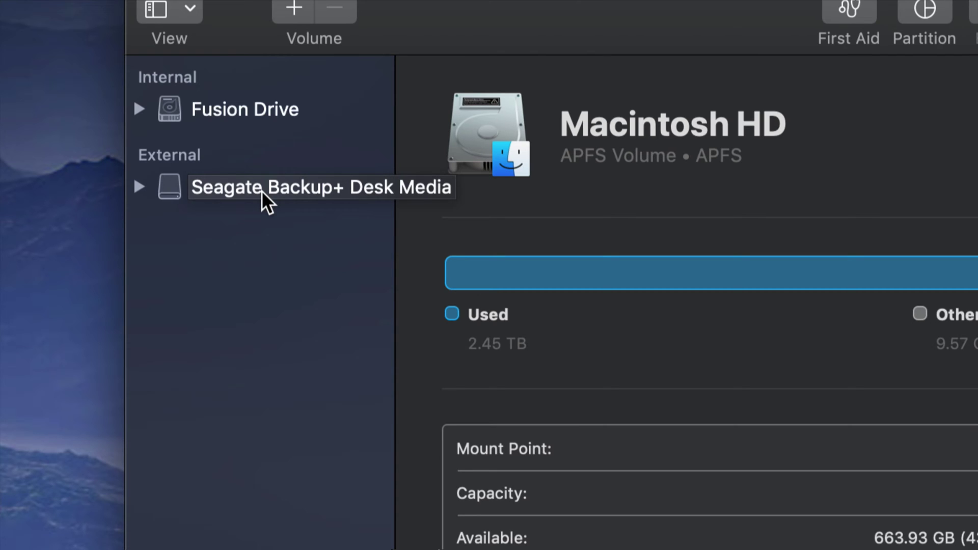
click(141, 186)
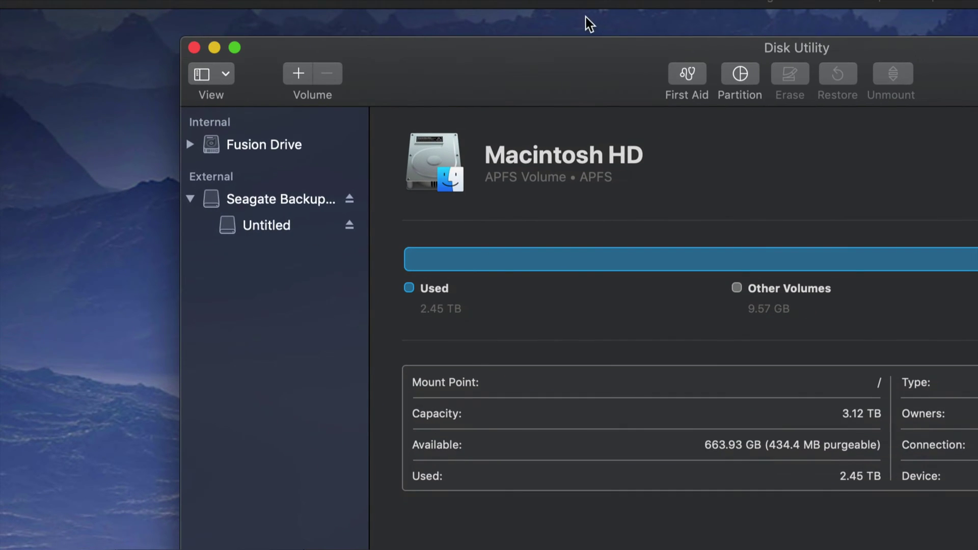
drag(581, 59, 466, 51)
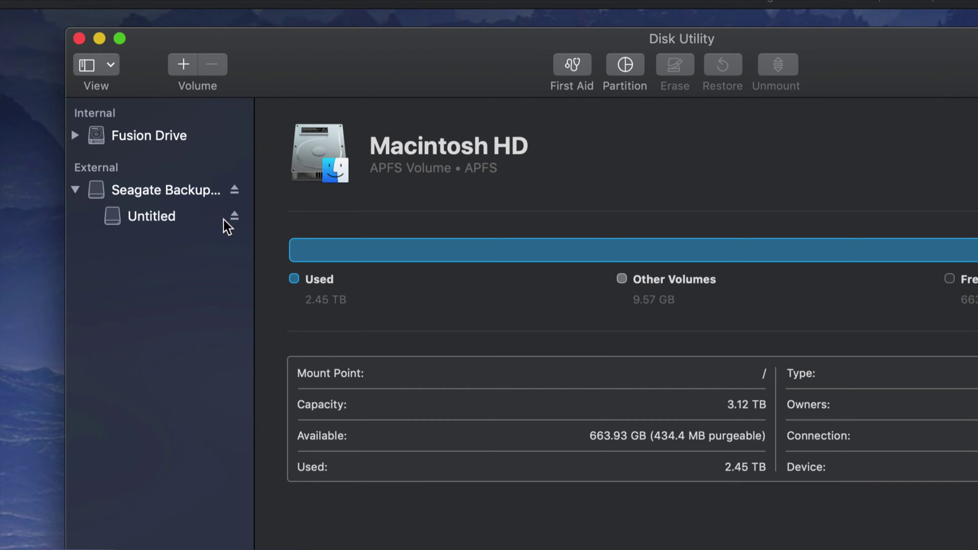
click(135, 192)
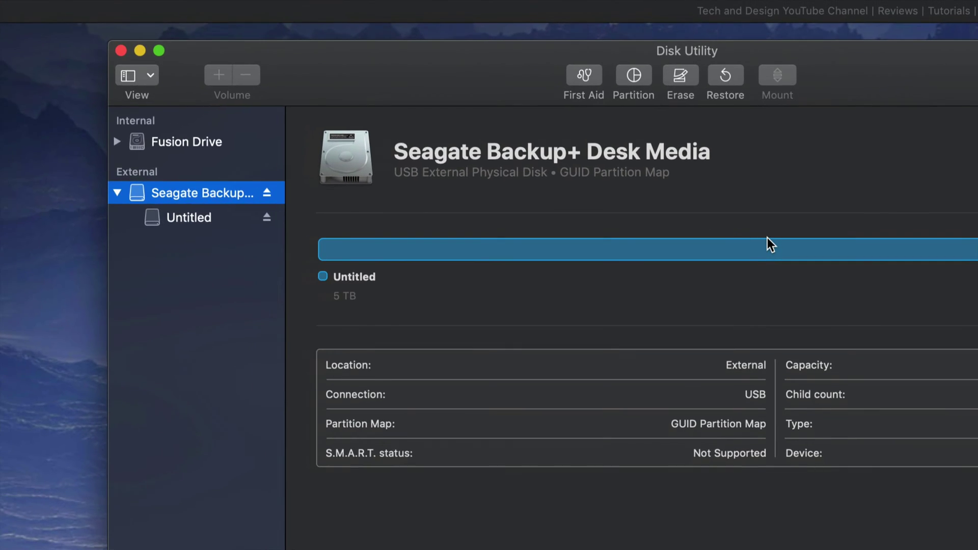
drag(881, 66, 763, 48)
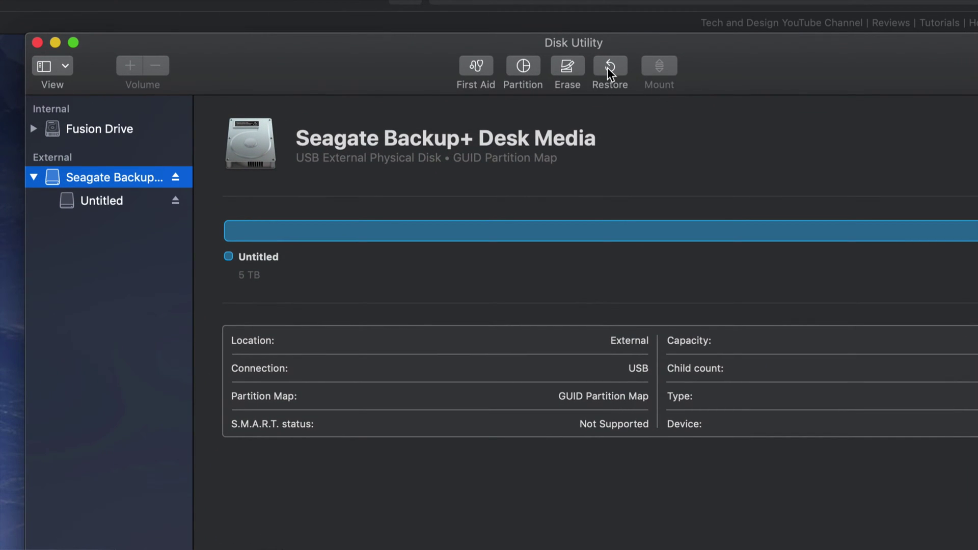
Erase the Seagate Backup+ Desk Media drive in ExFAT format, keeping the name Untitled and the GUID Partition Map scheme
click(552, 65)
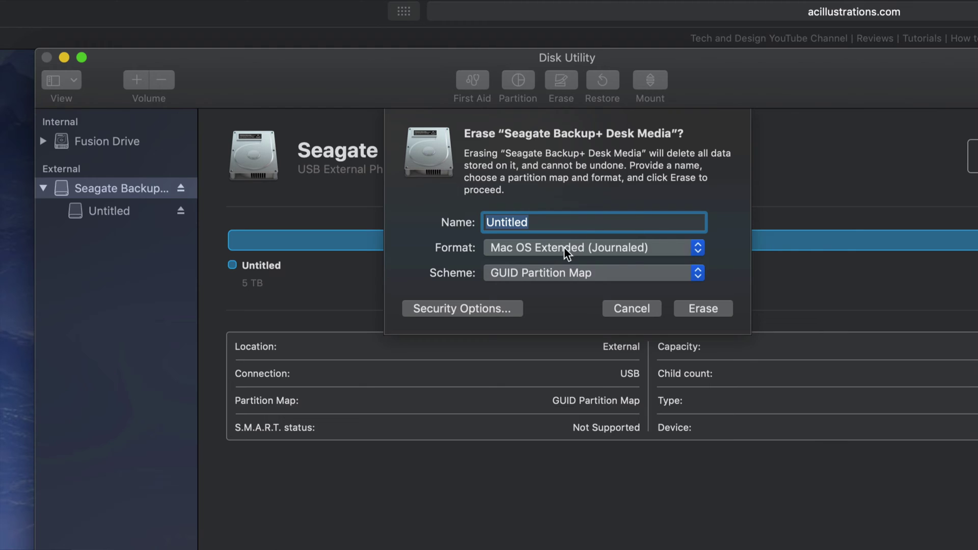
click(696, 249)
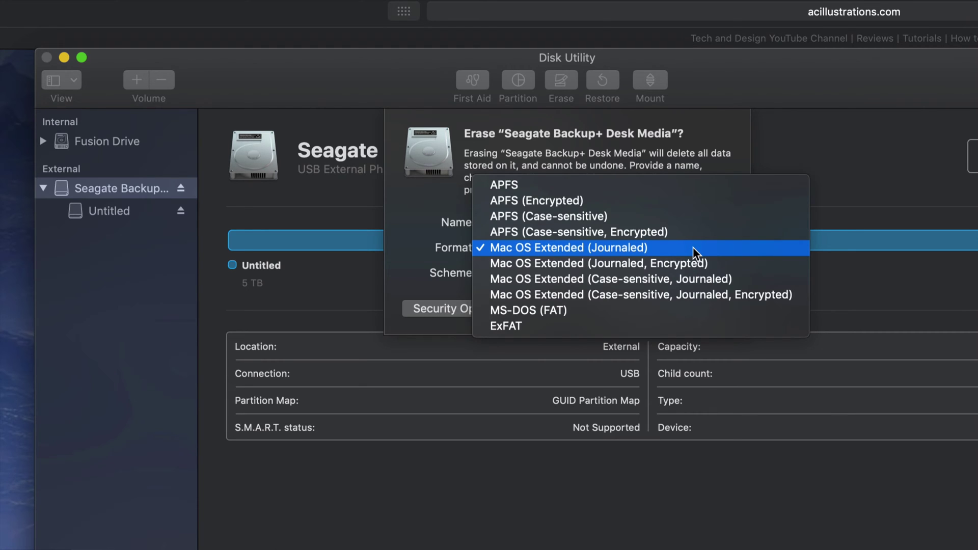
click(544, 331)
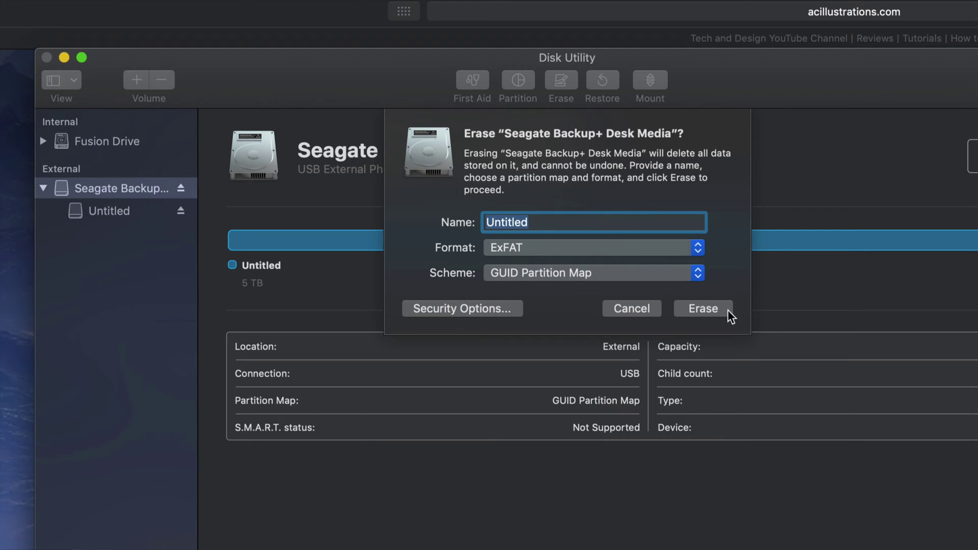
click(727, 310)
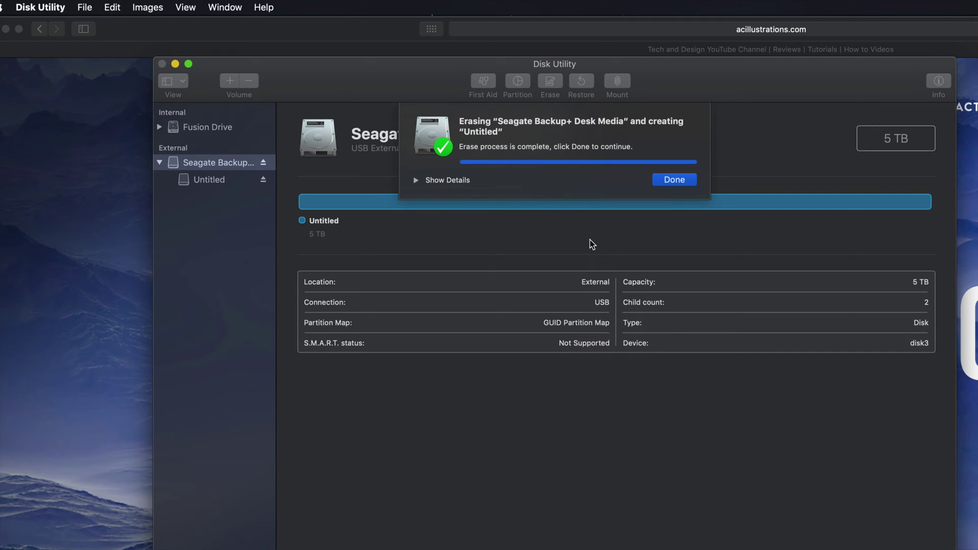
click(679, 181)
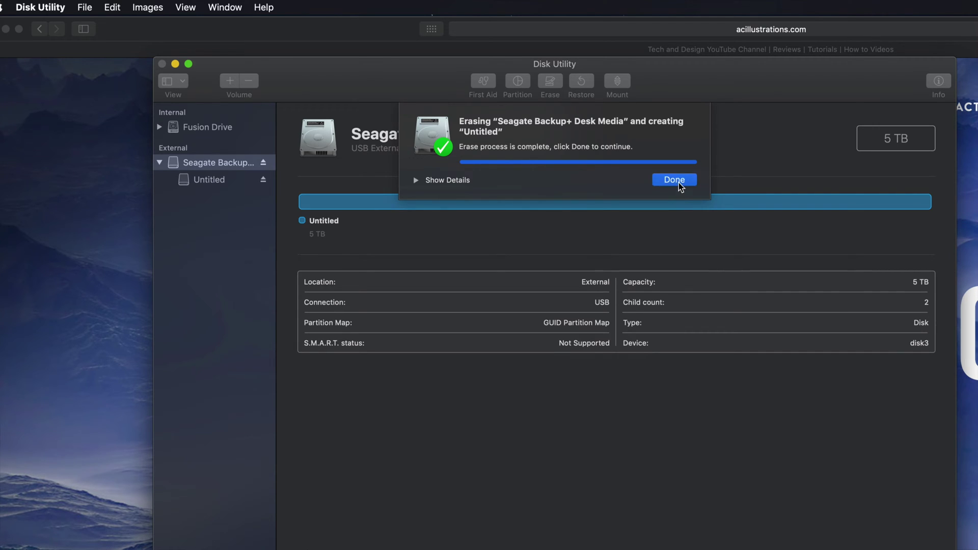
drag(706, 81, 674, 91)
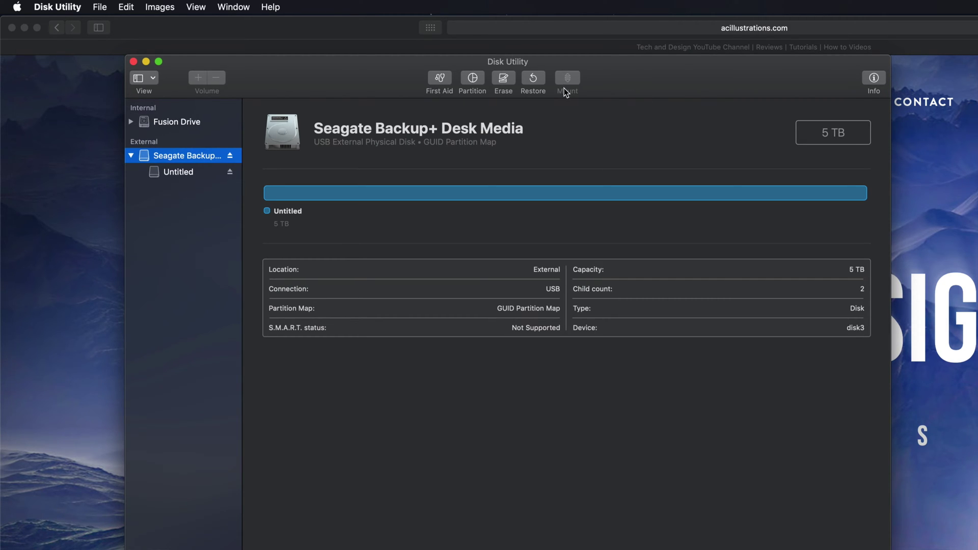
click(503, 81)
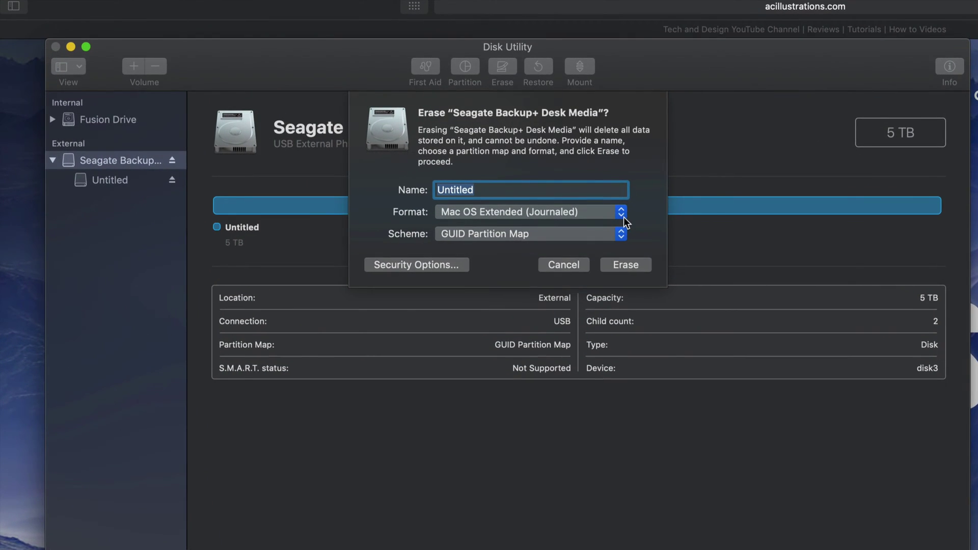
click(621, 212)
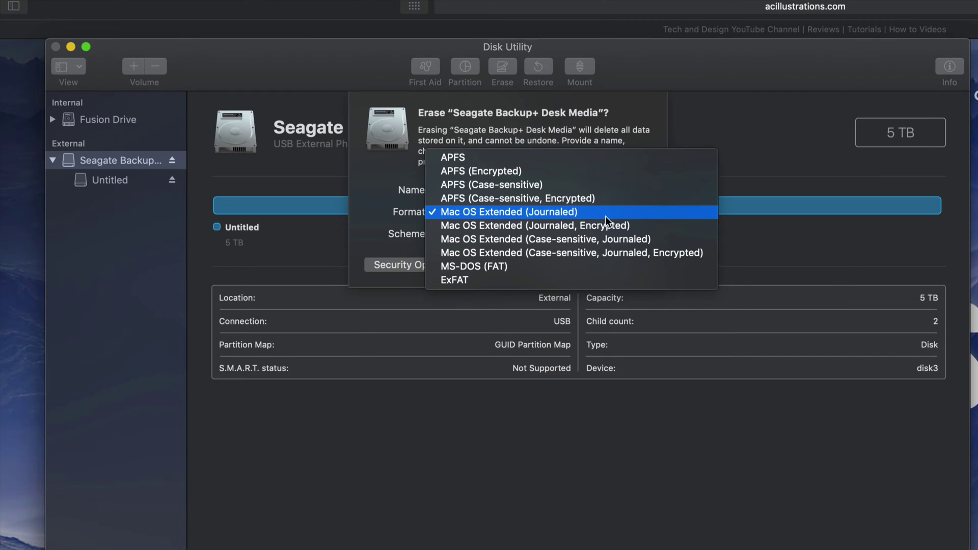
click(564, 213)
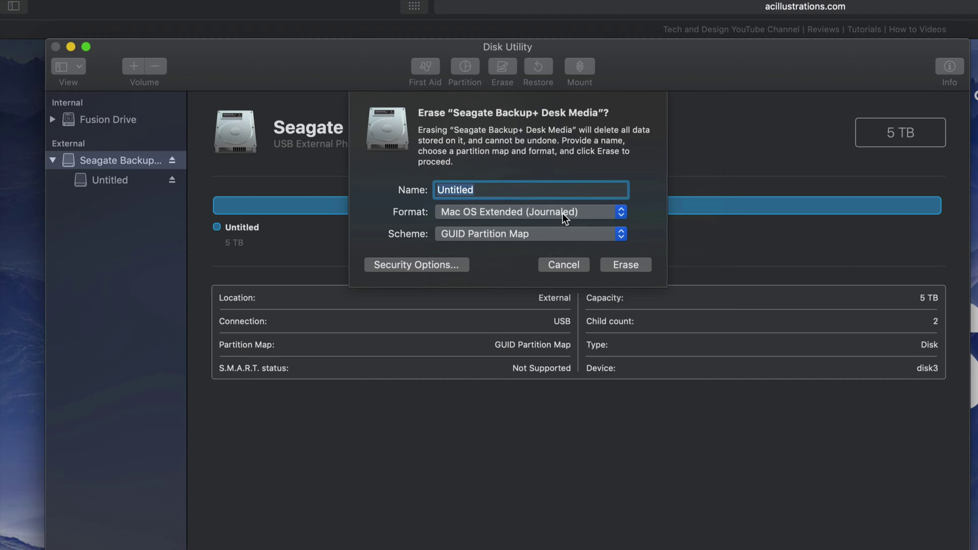
click(562, 213)
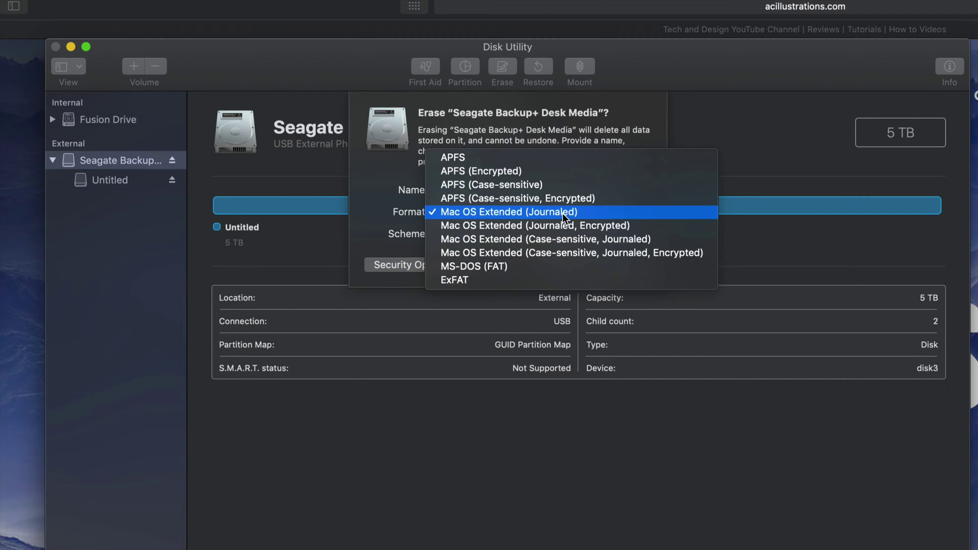
click(558, 218)
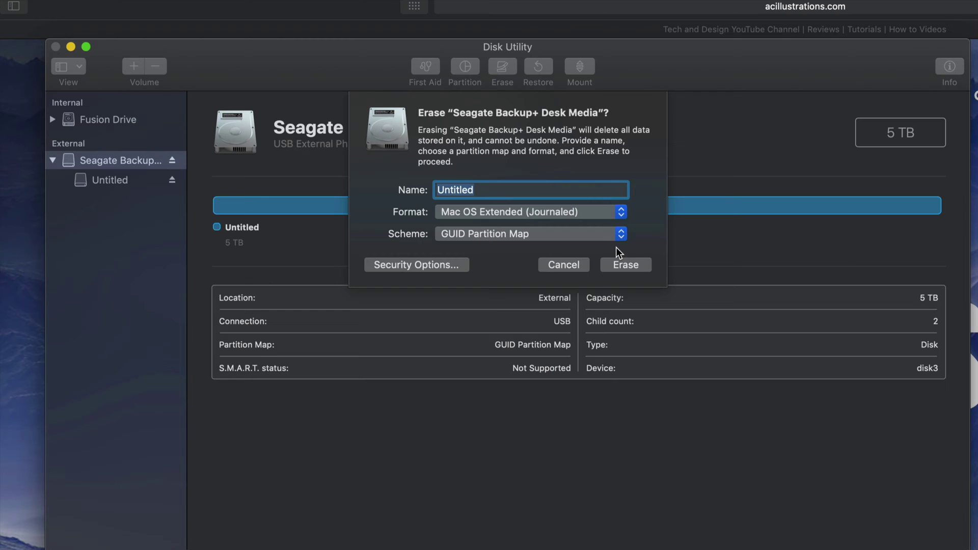
click(620, 212)
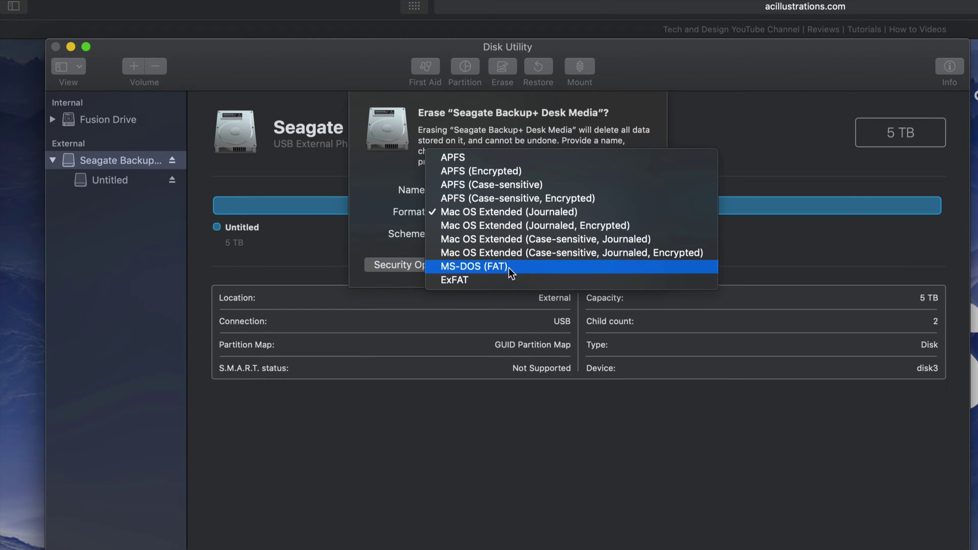
click(476, 279)
click(609, 234)
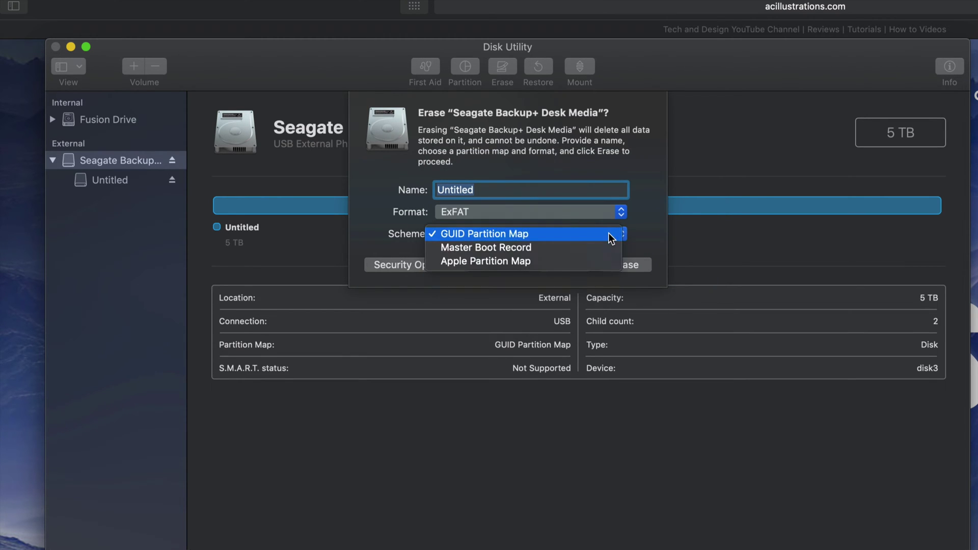
click(475, 247)
click(524, 237)
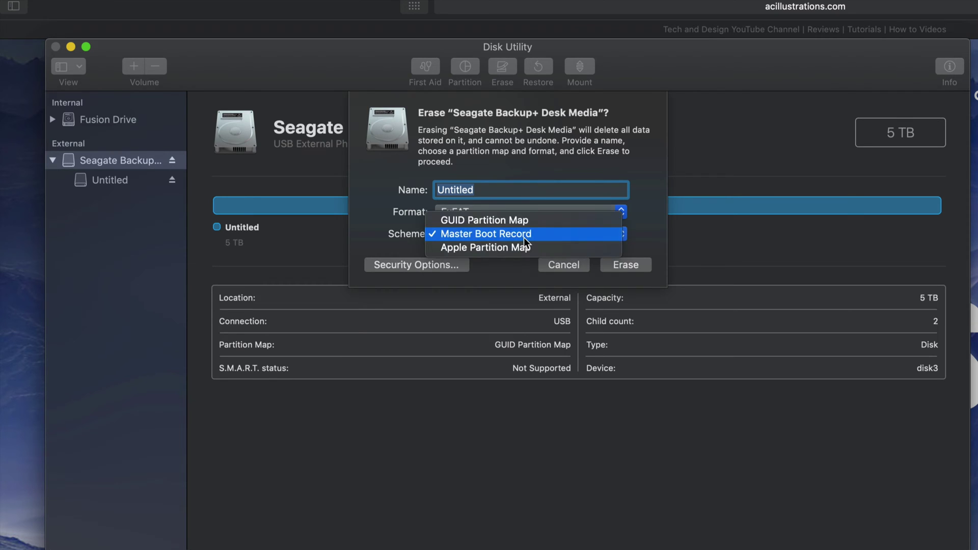
click(515, 239)
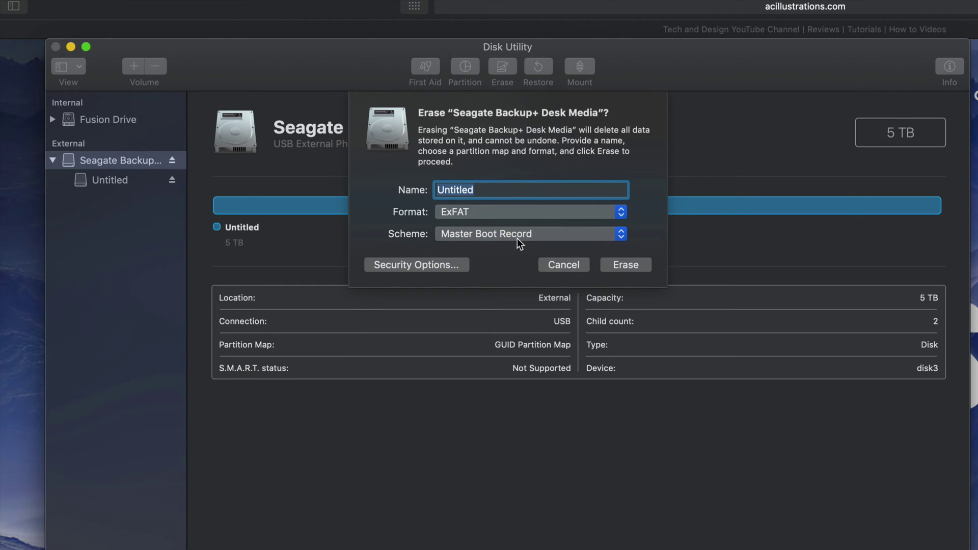
click(517, 237)
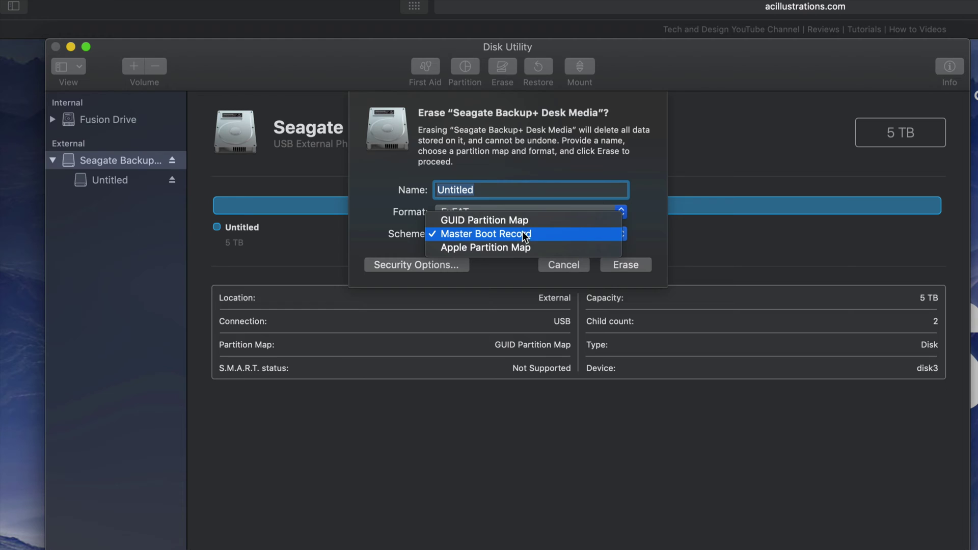
click(526, 222)
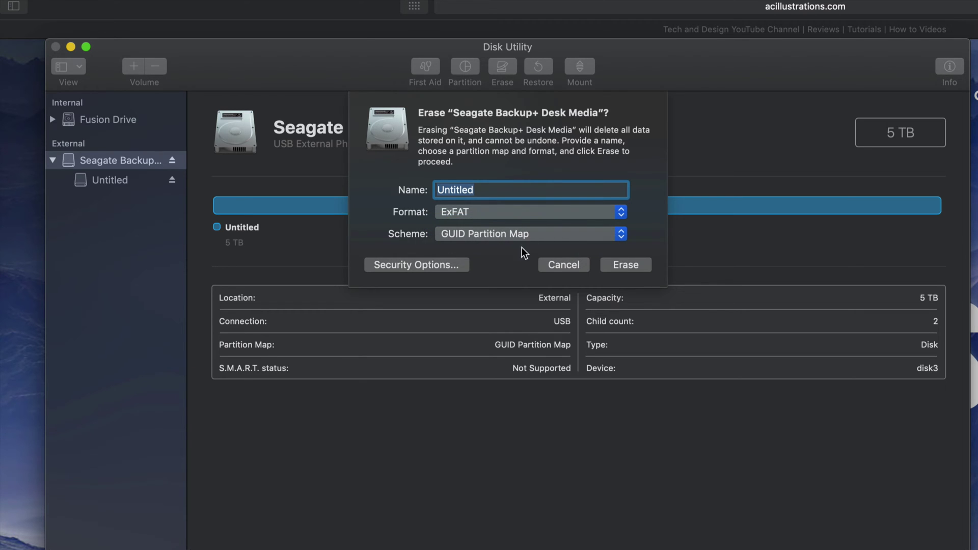
Erase the Seagate Backup+ Desk Media drive as Untitled in Mac OS Extended (Journaled) format with the GUID Partition Map scheme
click(502, 70)
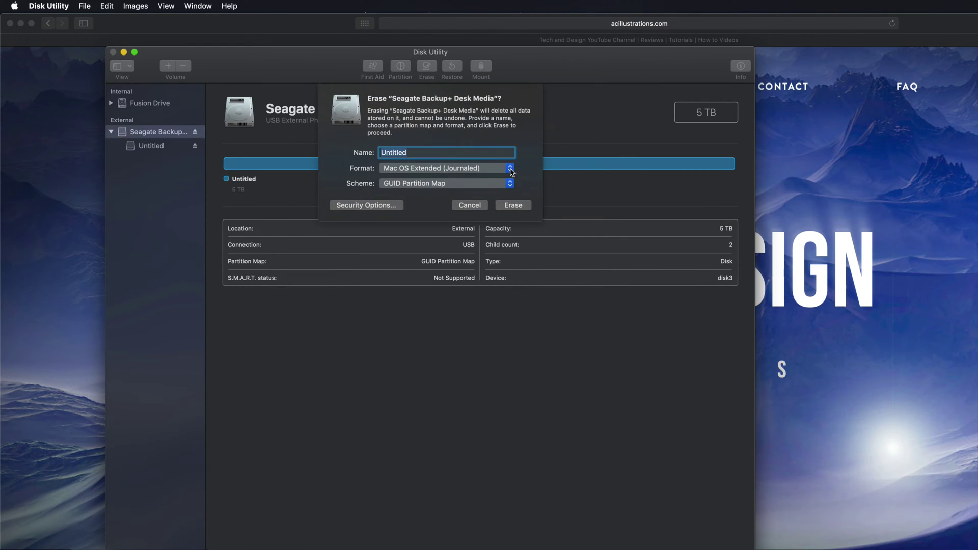
click(511, 172)
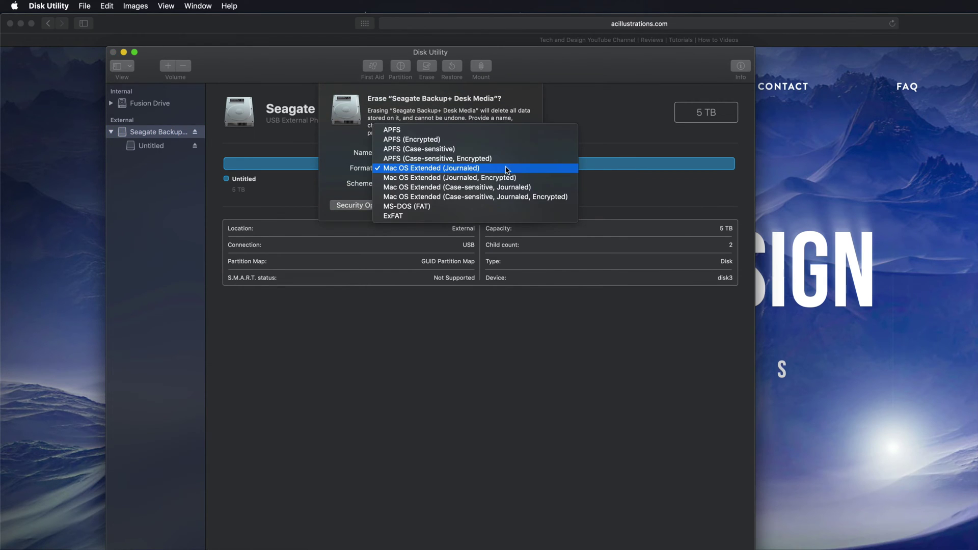
click(502, 169)
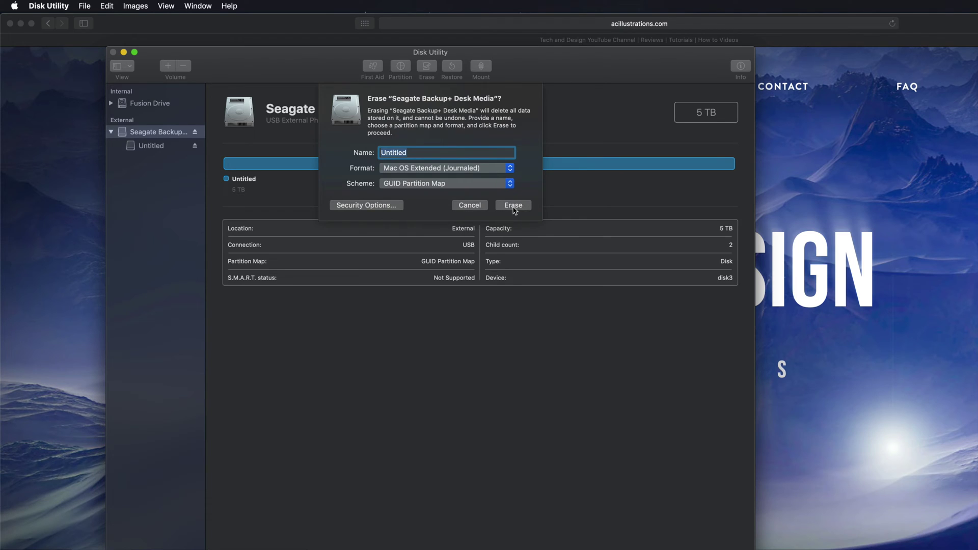
click(517, 208)
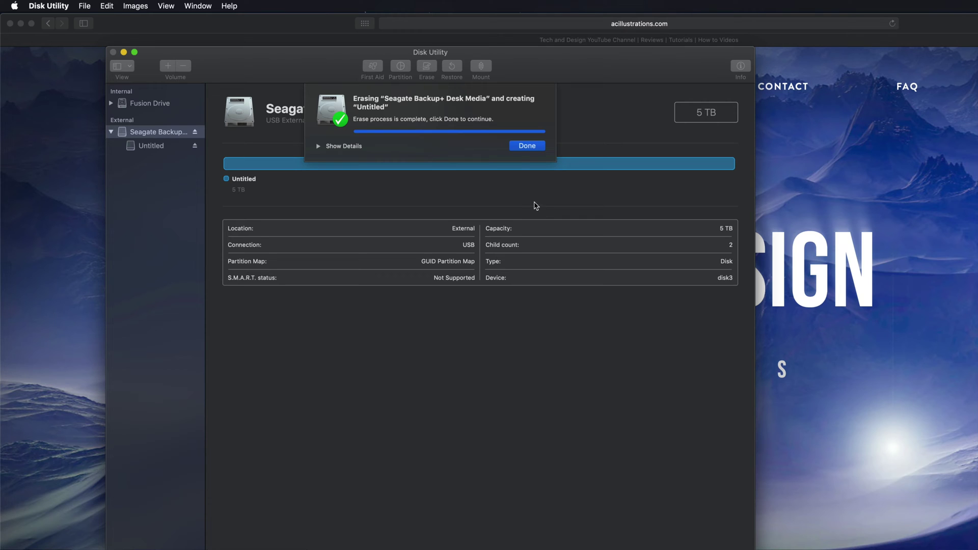
click(527, 146)
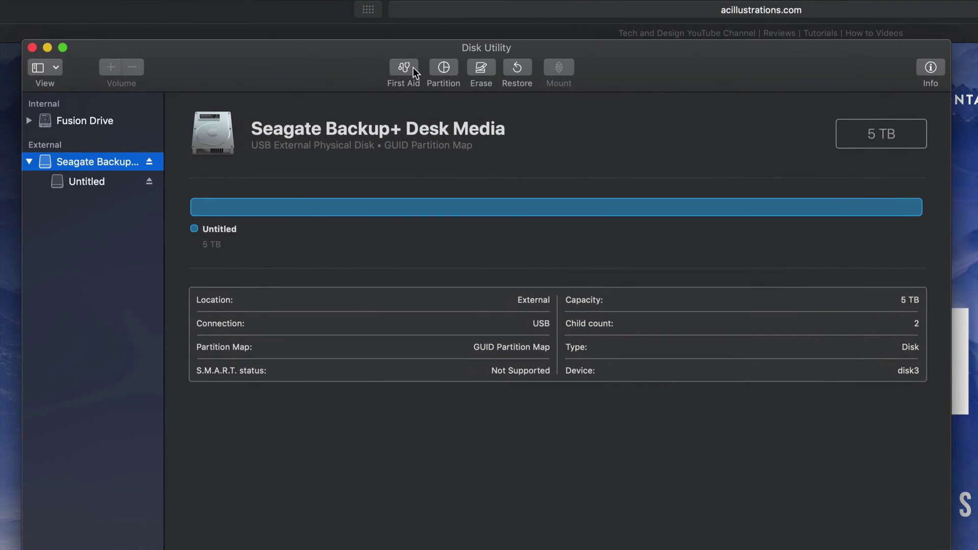
Start partitioning the Seagate Backup+ Desk Media drive and add a second partition, splitting it into two 2.5 TB halves
click(451, 71)
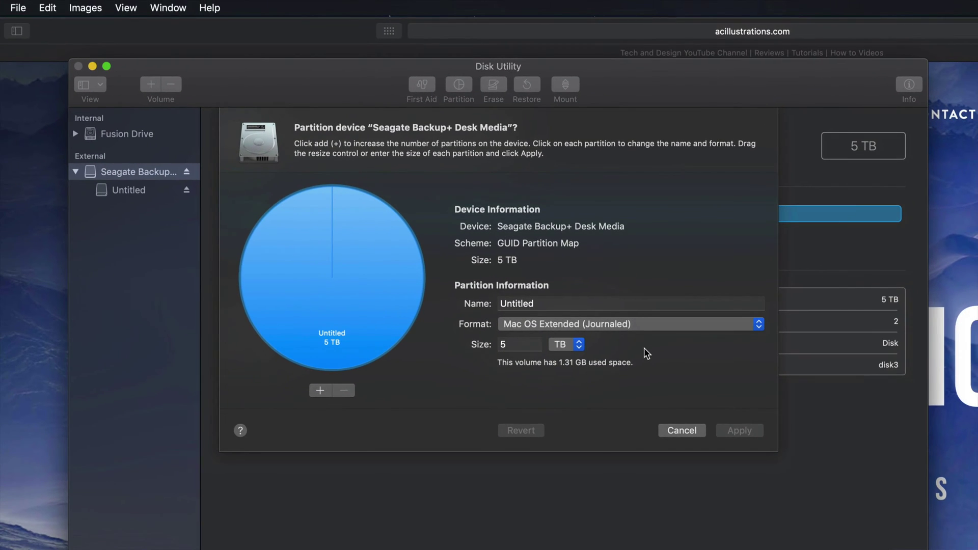
drag(637, 96, 627, 57)
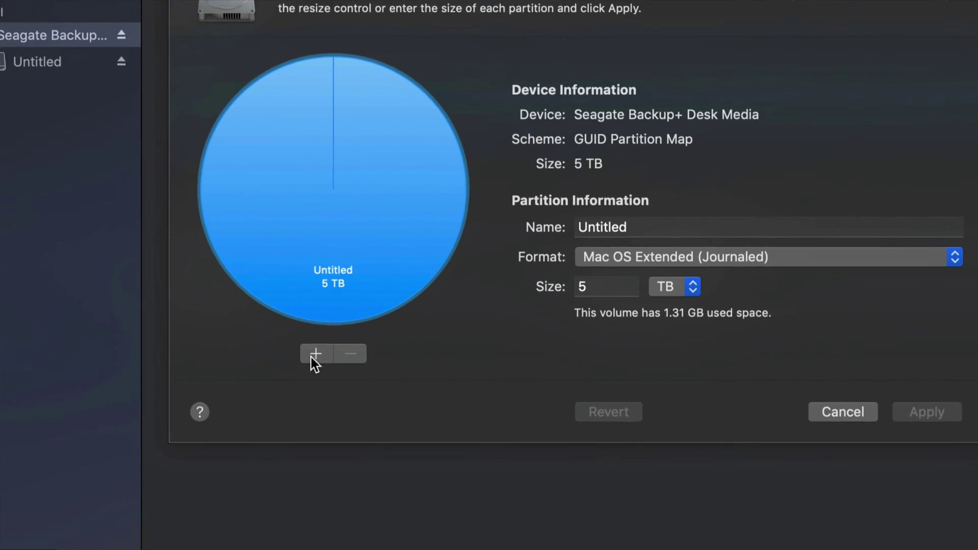
click(314, 355)
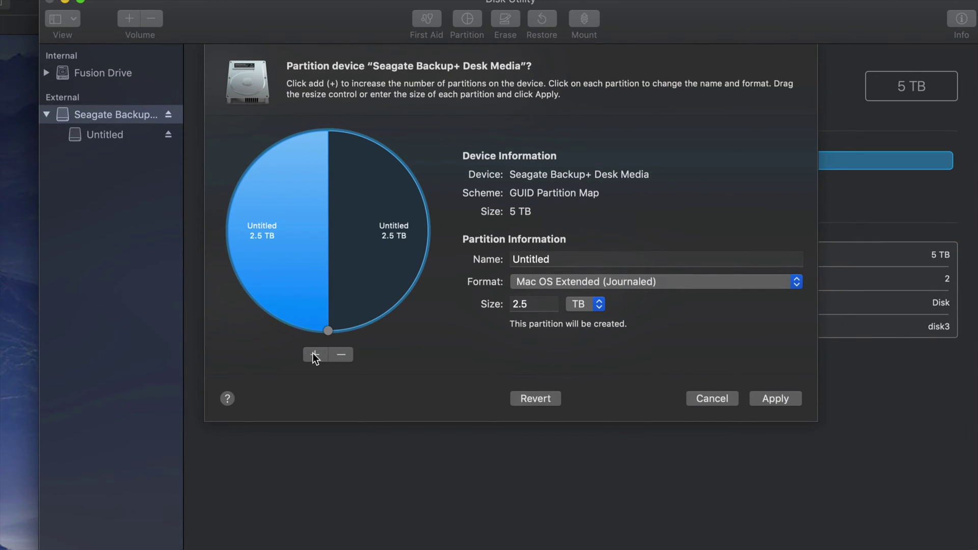
Compare the partition information of the two halves by selecting each in turn
click(375, 217)
click(298, 218)
click(357, 215)
click(313, 217)
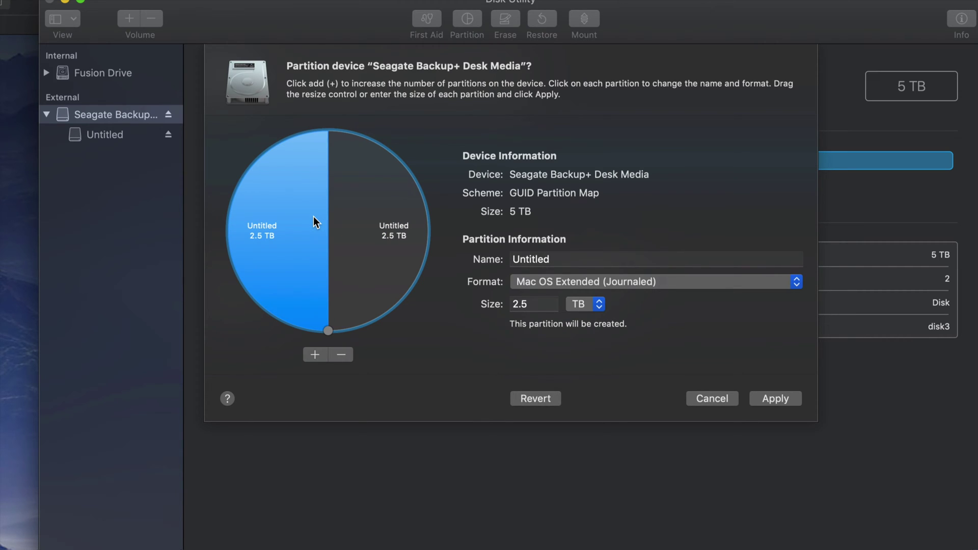
click(378, 225)
click(299, 225)
click(341, 224)
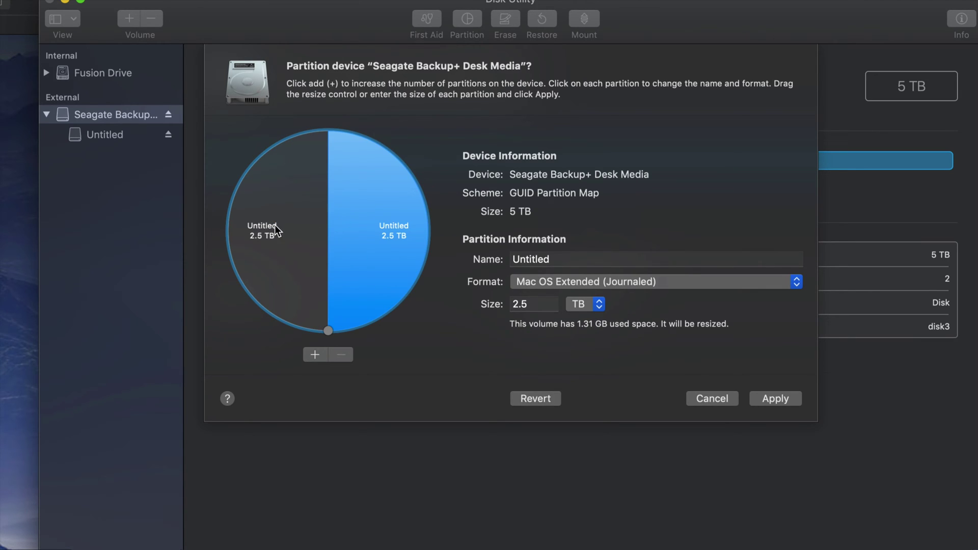
click(270, 232)
Name the existing partition in the pie chart's right half PC and set its format to ExFAT
click(363, 222)
click(553, 260)
double_click(557, 260)
text(pc)
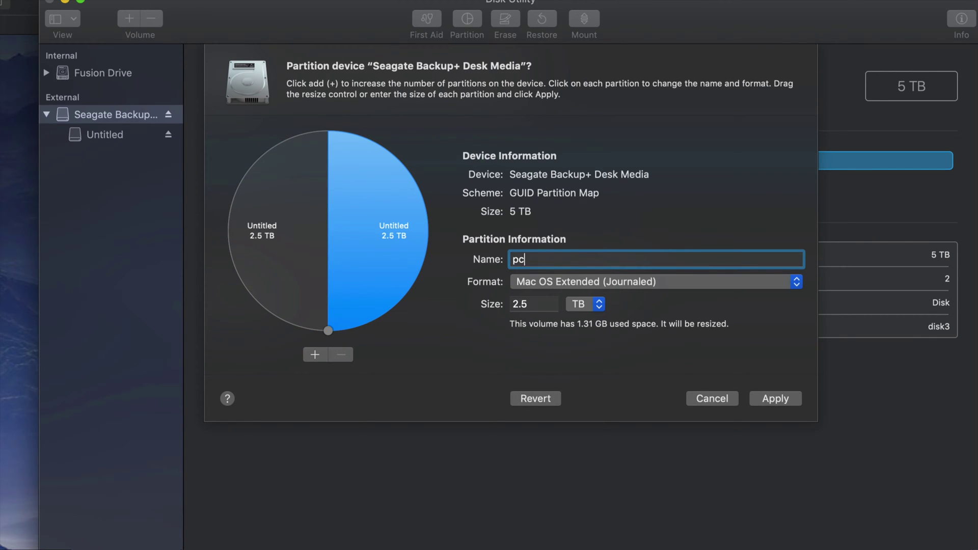
key(BackSpace)
key(BackSpace)
key(BackSpace)
text(PC)
click(574, 281)
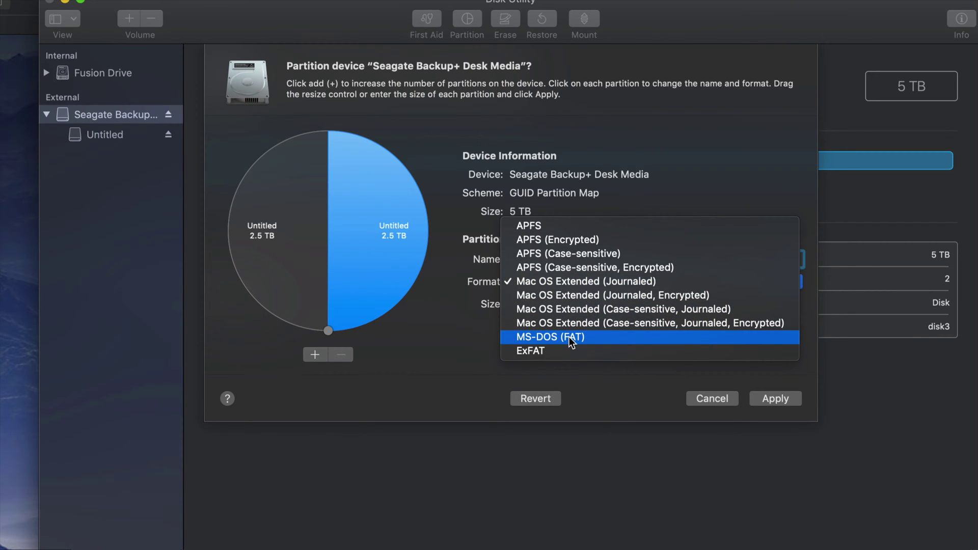
click(558, 350)
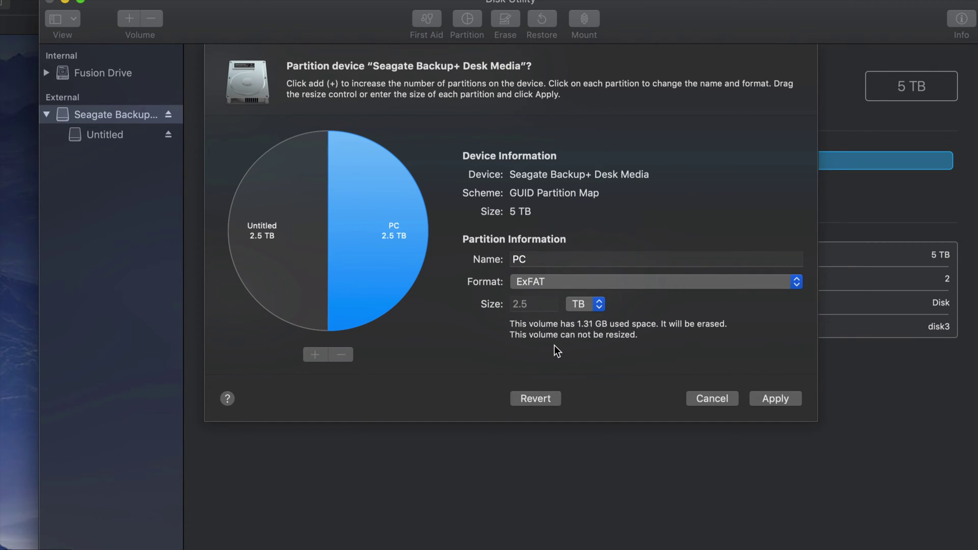
click(341, 274)
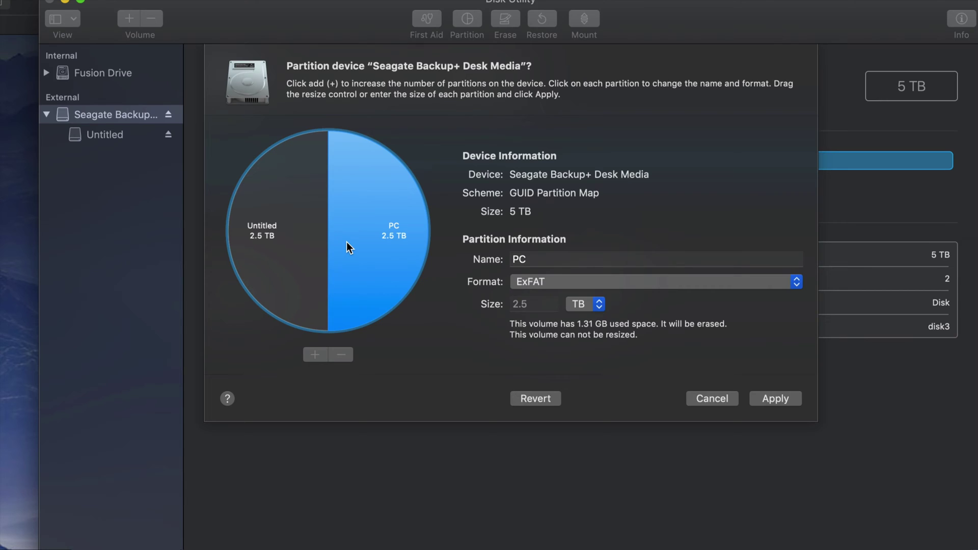
Name the other, still untitled 2.5 TB partition mac
click(261, 255)
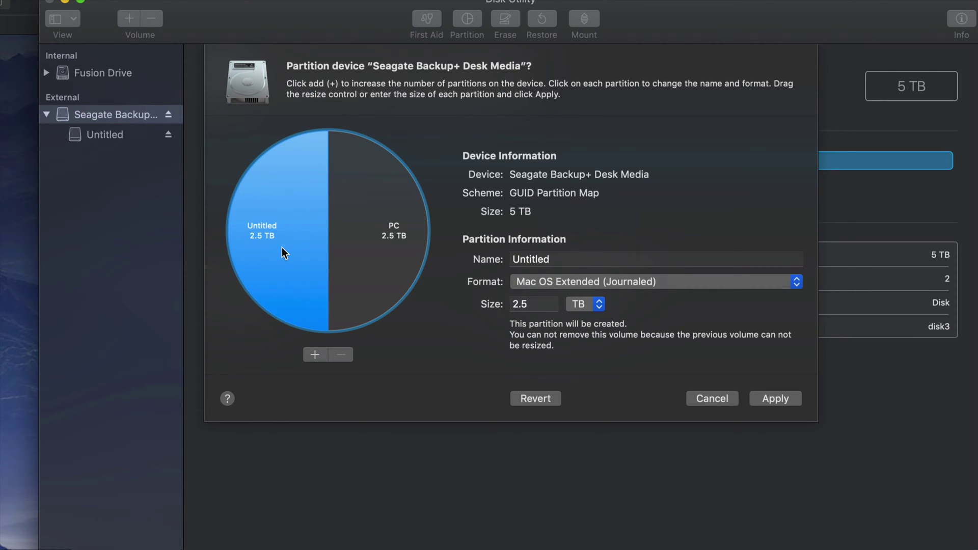
drag(585, 259, 512, 258)
text(mac)
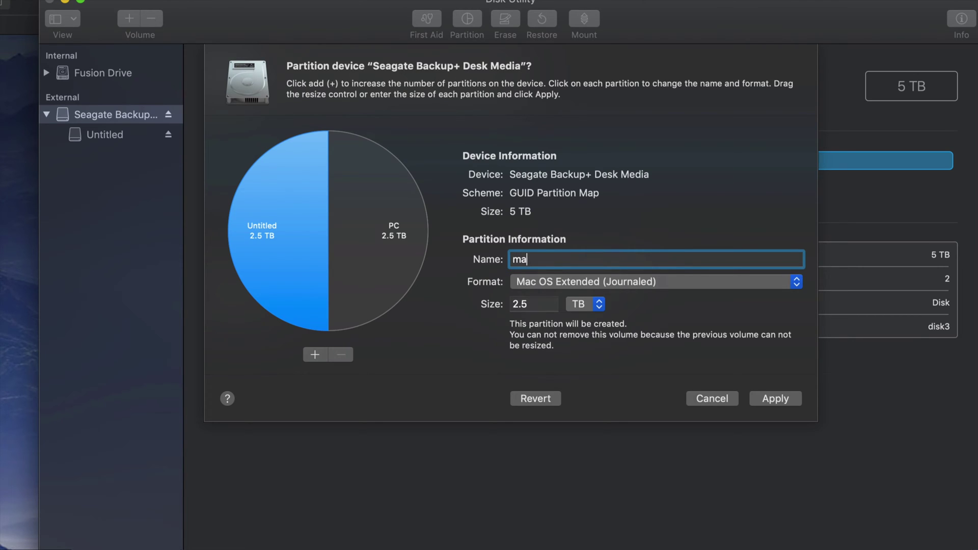
click(402, 268)
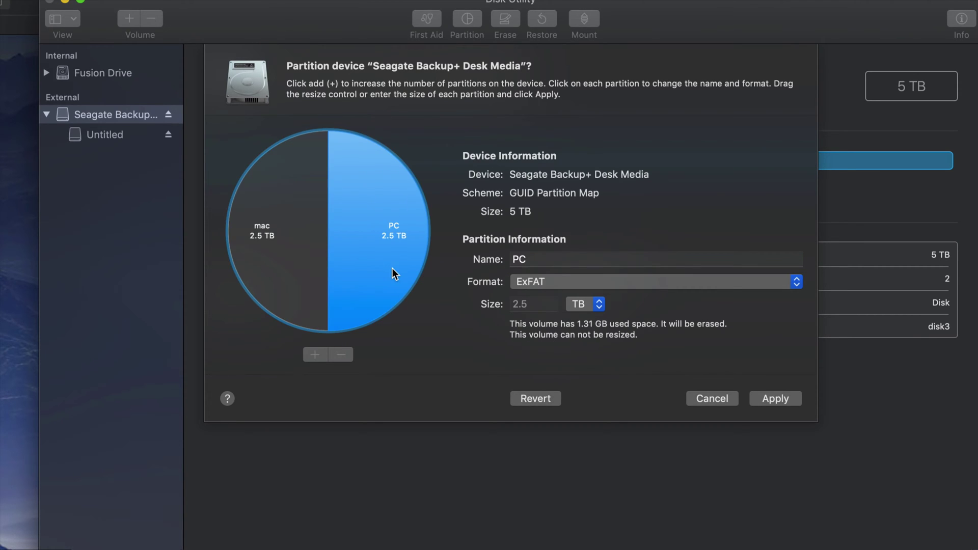
Add a third partition by splitting mac, and shrink mac to about 397 GB, leaving the new one about 2.1 TB
click(300, 269)
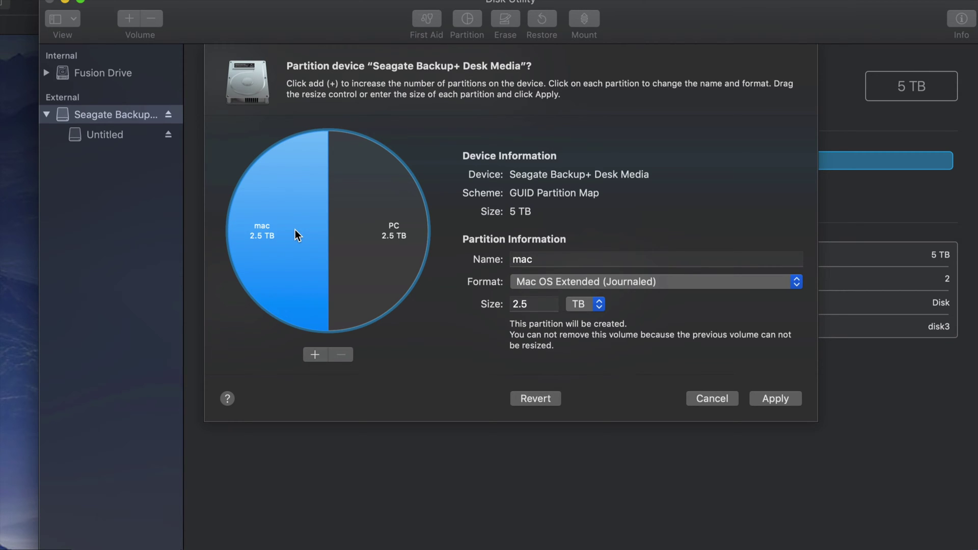
click(395, 269)
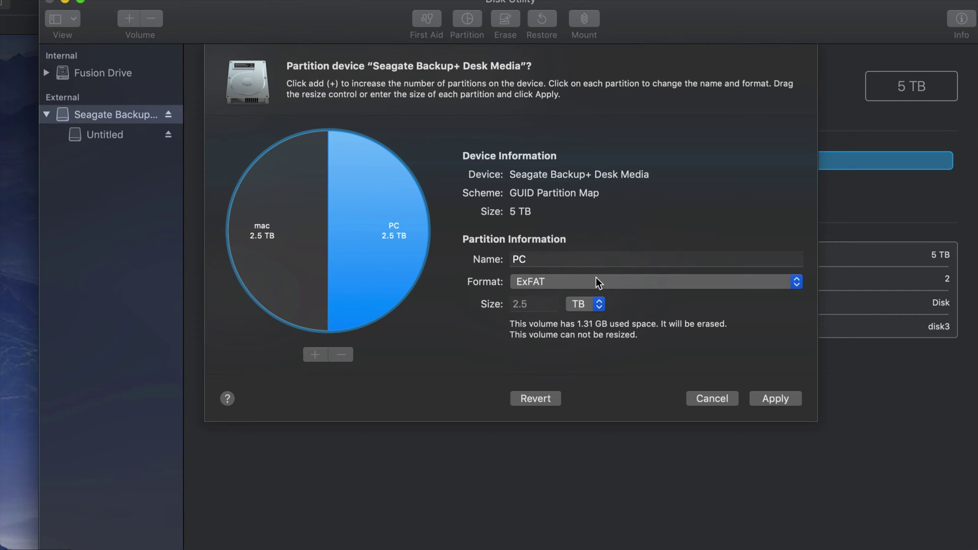
click(315, 296)
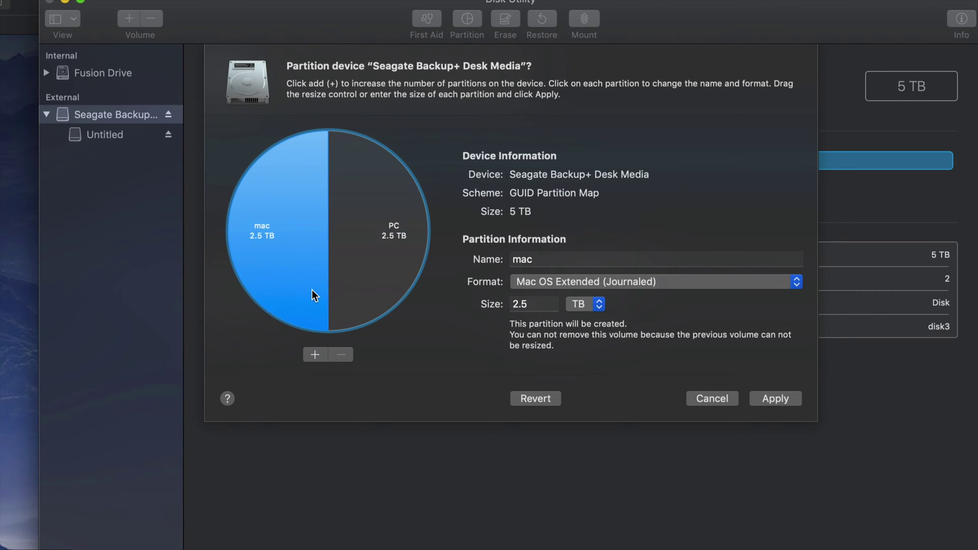
click(314, 355)
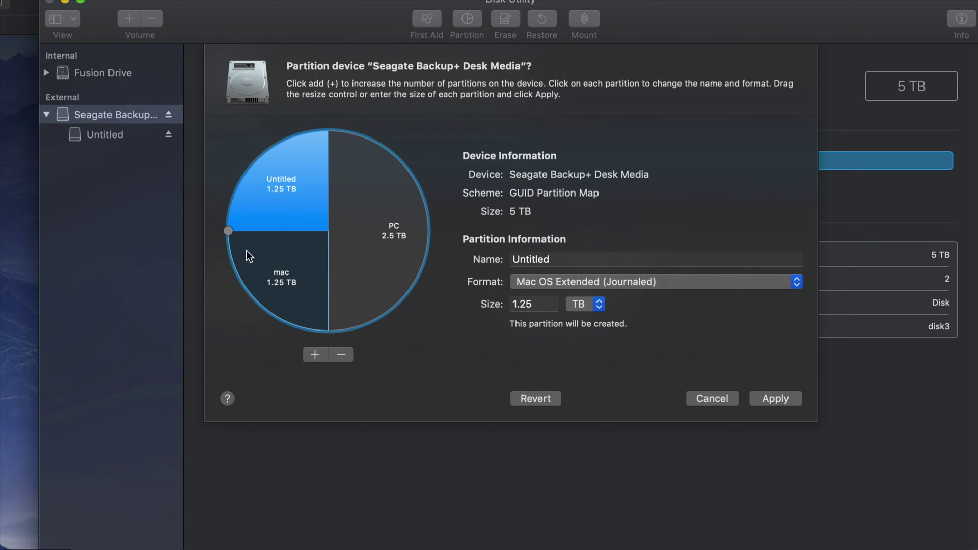
drag(228, 231, 271, 332)
click(377, 263)
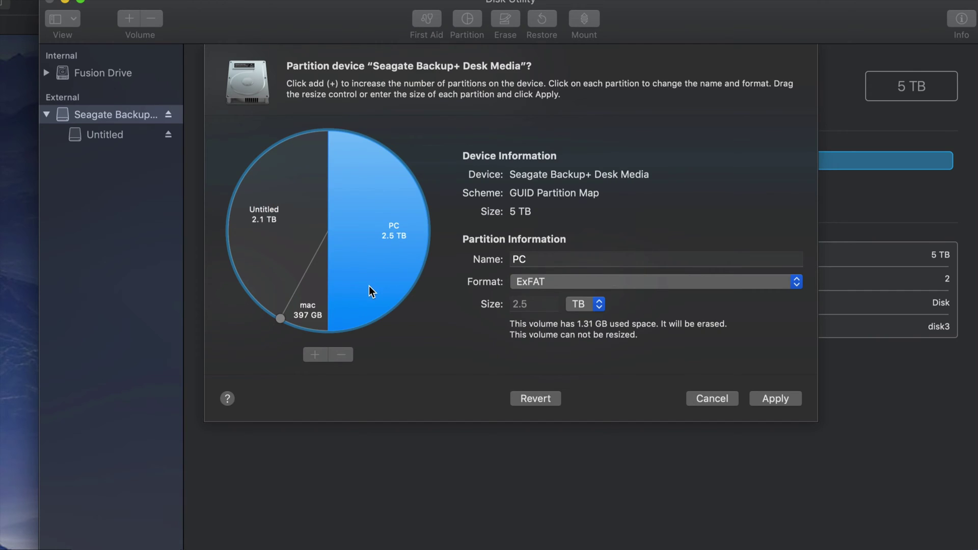
Name the new untitled 2.1 TB partition Time Machine
click(262, 243)
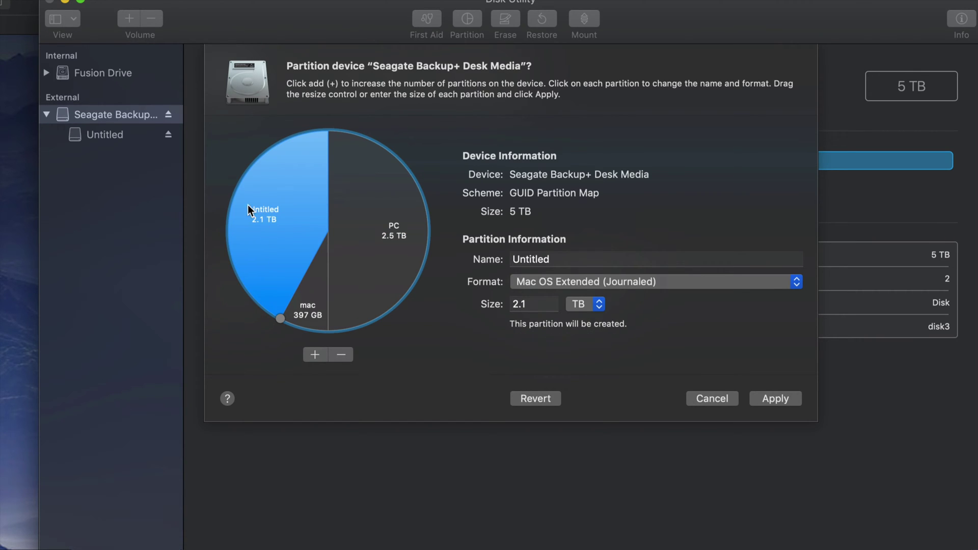
click(535, 259)
drag(550, 260, 505, 259)
text(Time Mach)
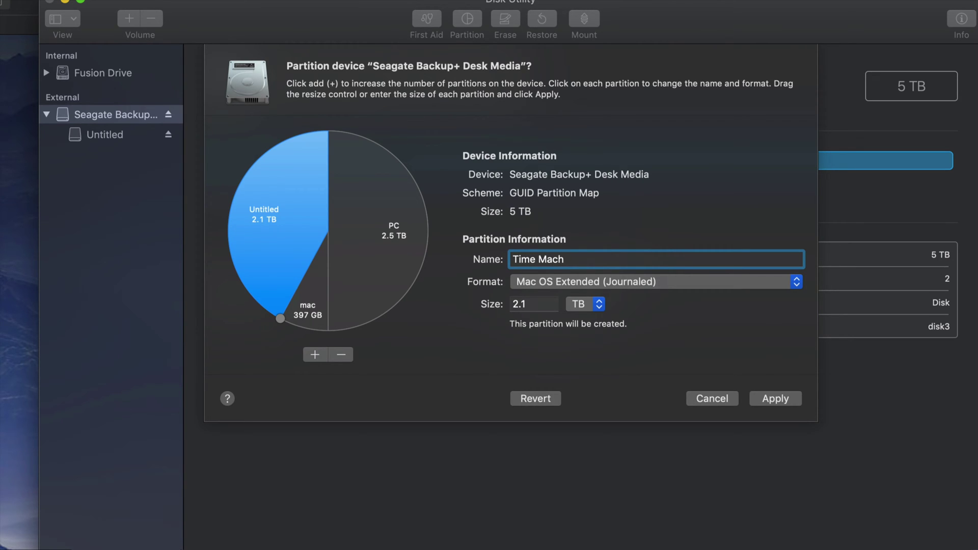
text(ine)
click(402, 224)
Check the formats of all three partitions, keeping Mac OS Extended (Journaled) for Time Machine and mac
click(318, 302)
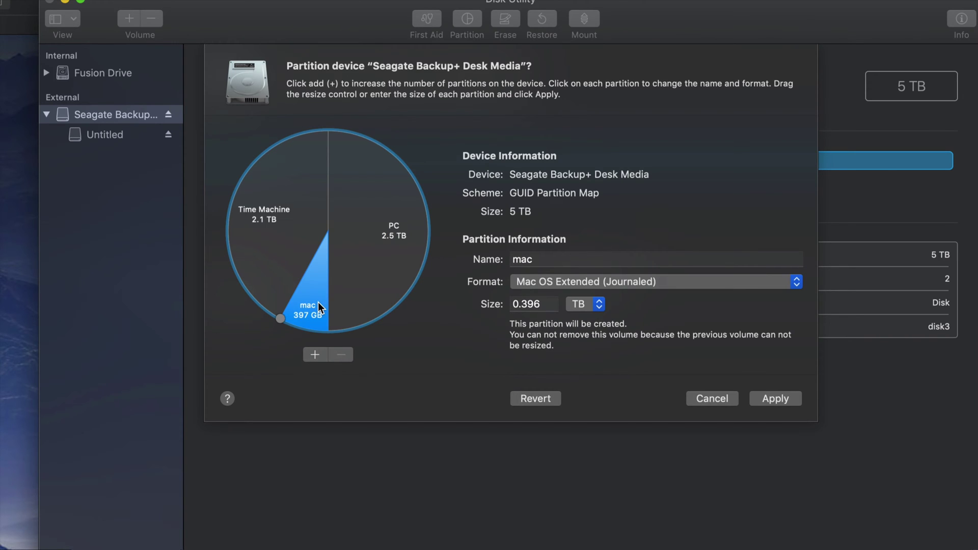
click(286, 244)
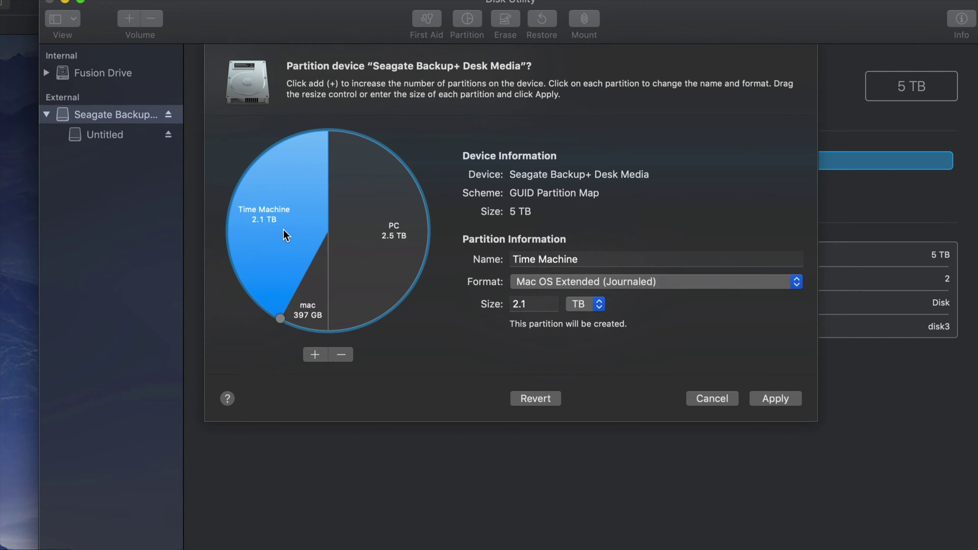
click(720, 282)
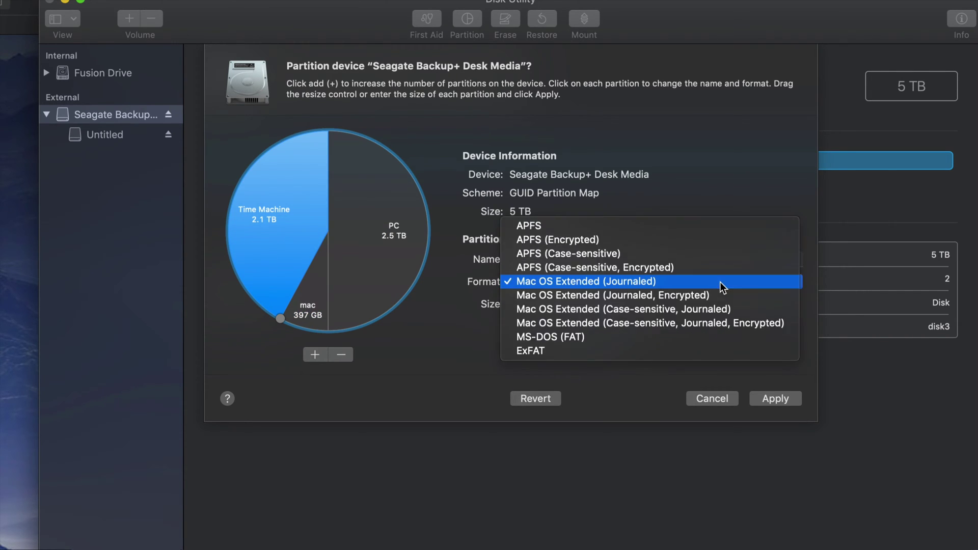
click(693, 282)
click(313, 300)
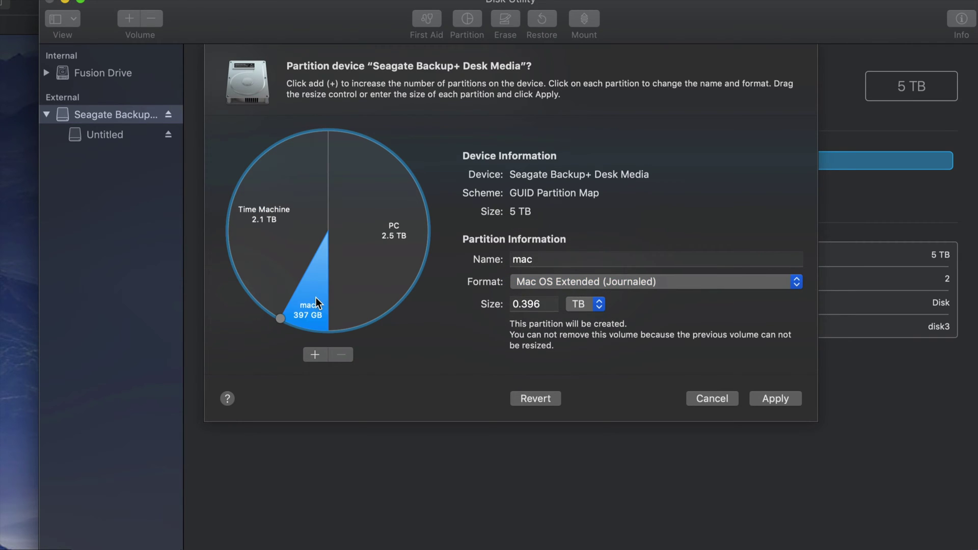
click(764, 282)
click(696, 285)
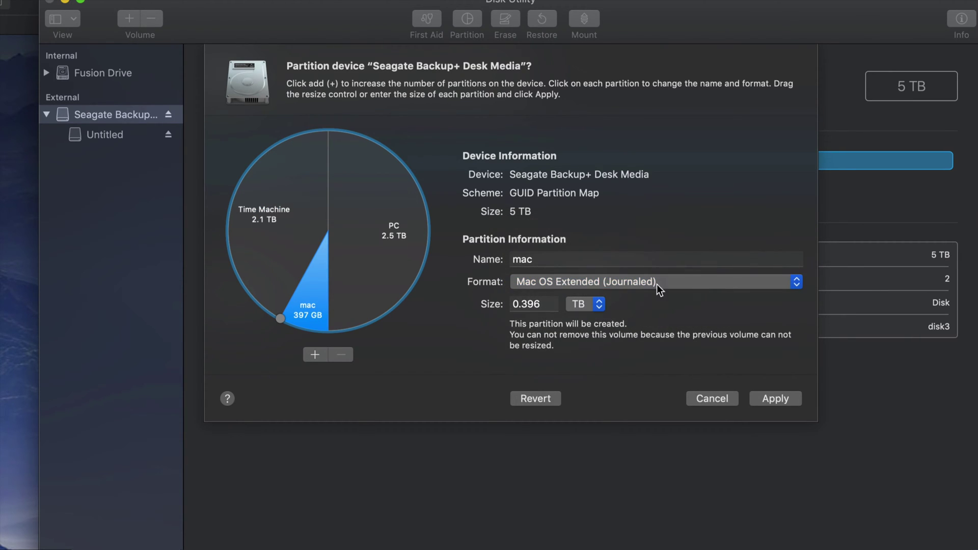
click(395, 255)
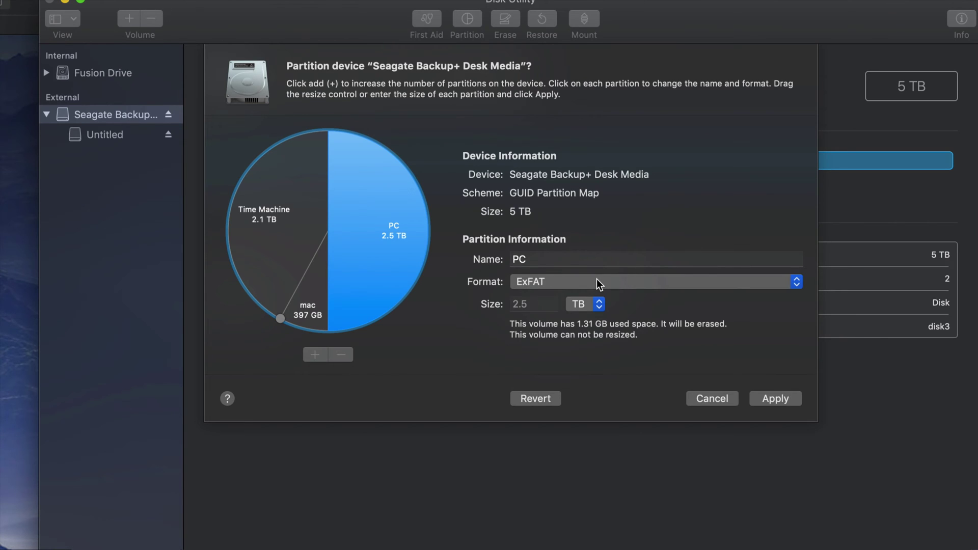
Shift the boundary between the mac and Time Machine partitions so that mac takes about 350 GB and Time Machine about 2.15 TB
click(326, 235)
click(354, 232)
click(296, 236)
click(318, 270)
click(336, 272)
click(305, 249)
click(318, 278)
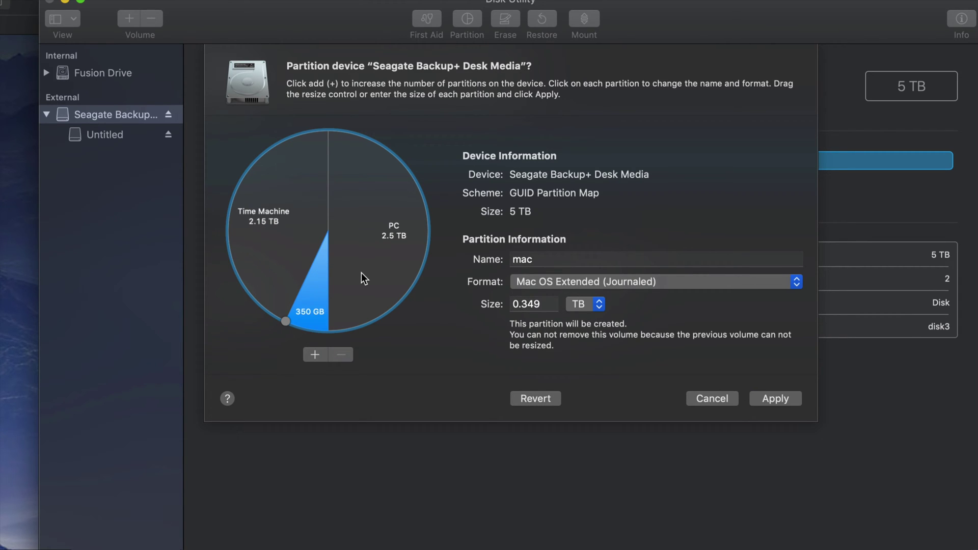
Apply the three-partition layout to the Seagate drive, confirm the repartitioning and close the completed operation
click(783, 402)
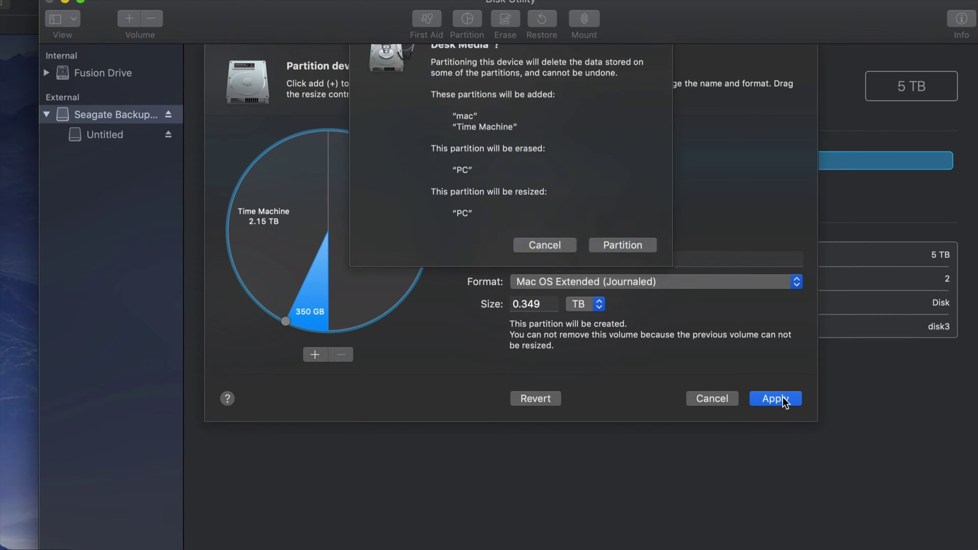
click(618, 280)
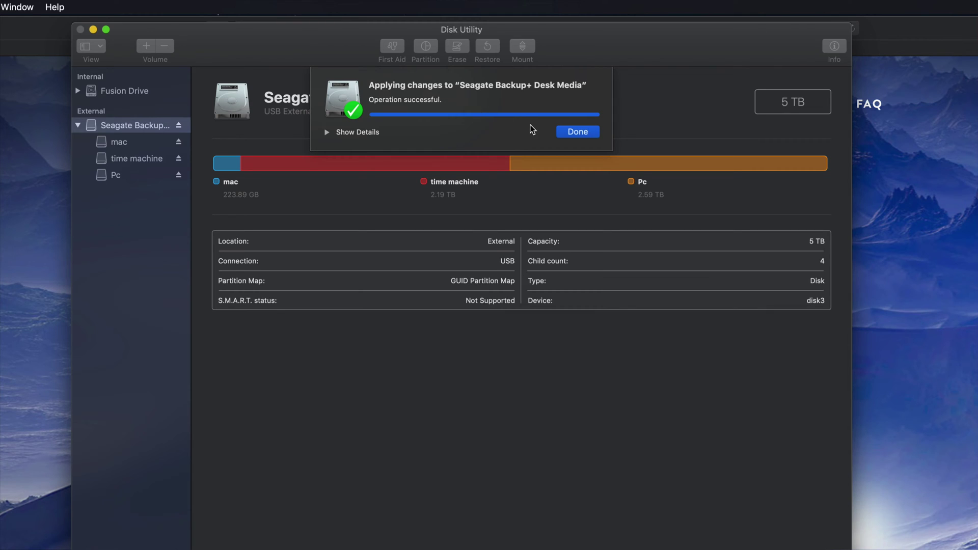
click(570, 132)
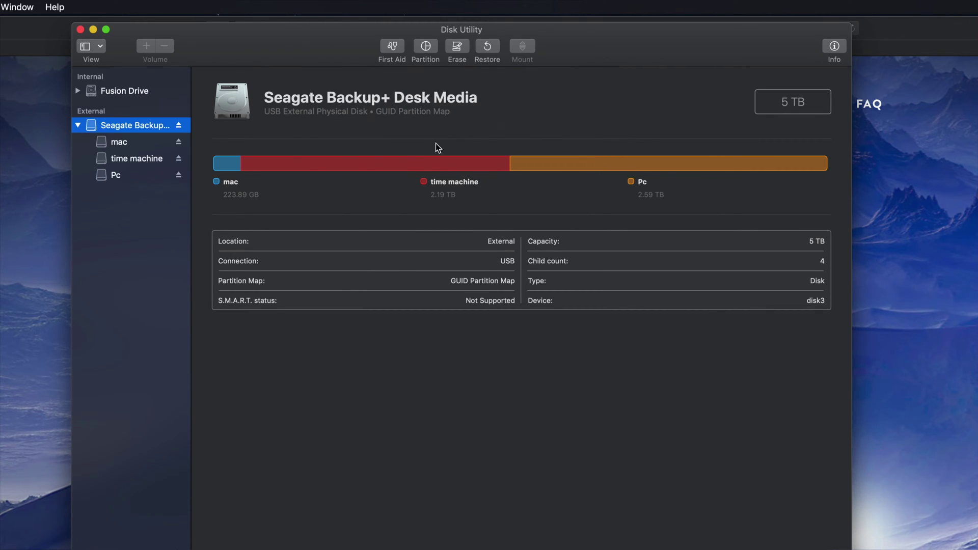
View the details of the new mac, time machine and Pc volumes one by one
click(118, 143)
click(125, 159)
click(130, 144)
click(134, 156)
click(122, 177)
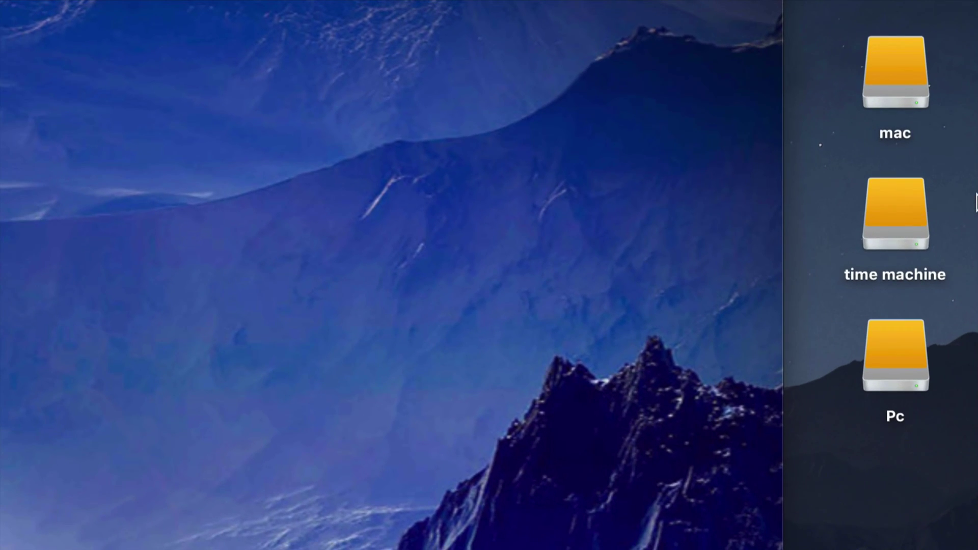
Locate the three new volumes on the desktop and open time machine, Pc and mac to view their contents
click(890, 89)
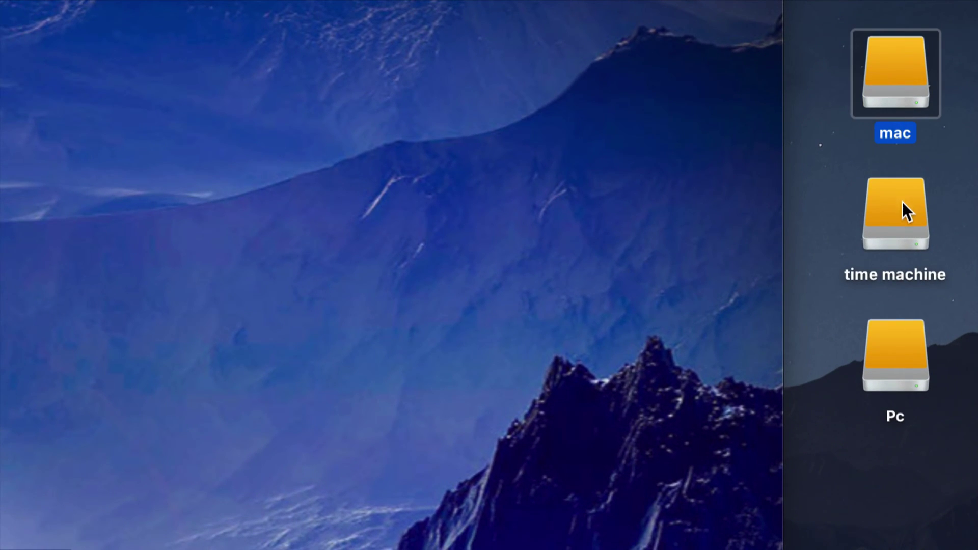
click(899, 213)
click(906, 354)
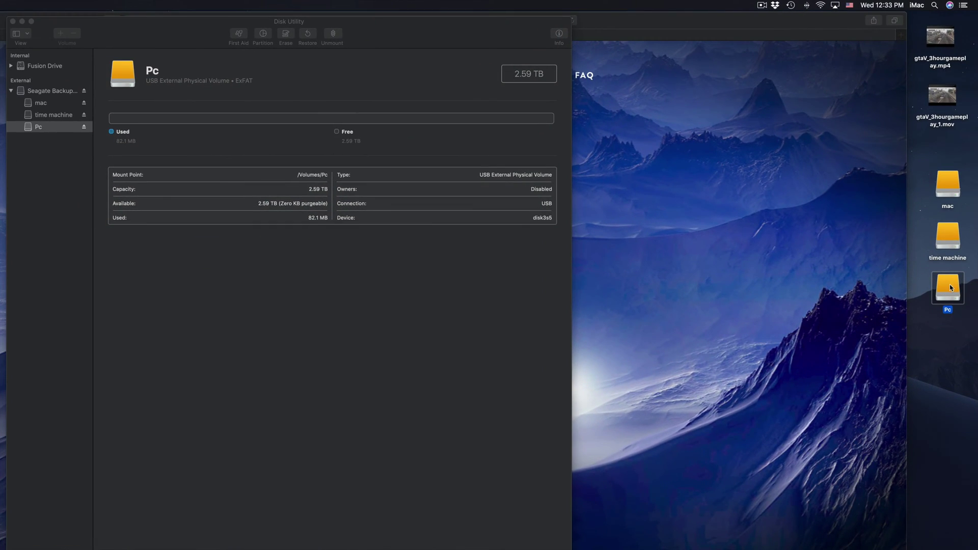
click(946, 248)
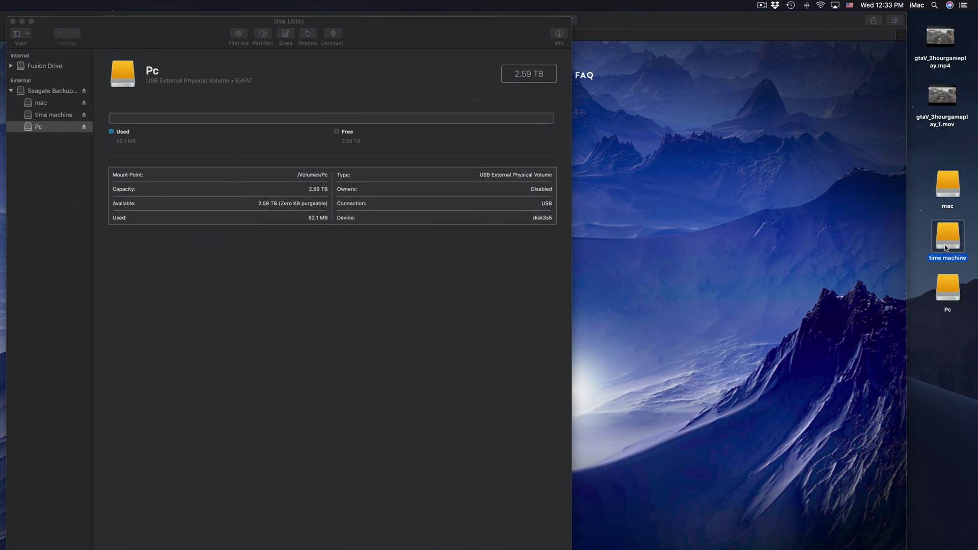
double_click(947, 241)
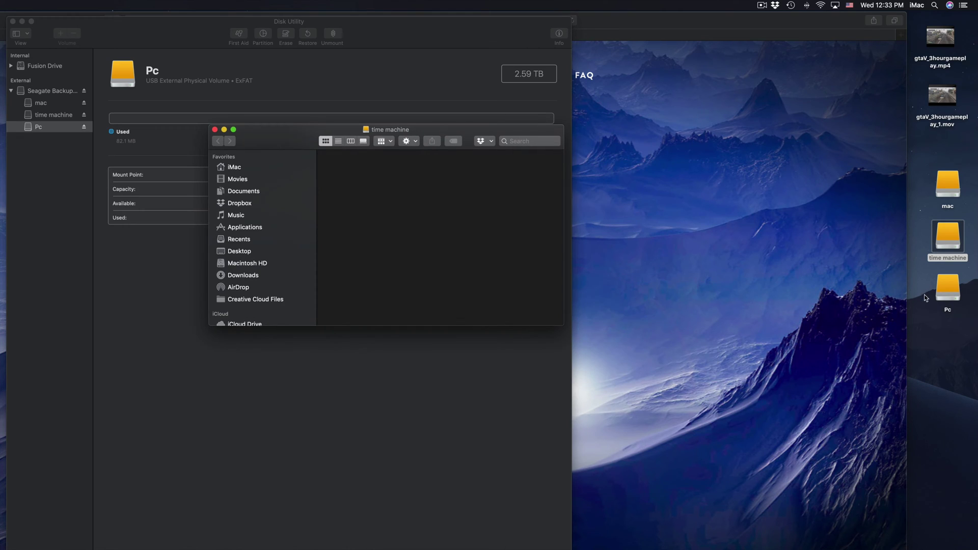
double_click(946, 291)
double_click(947, 186)
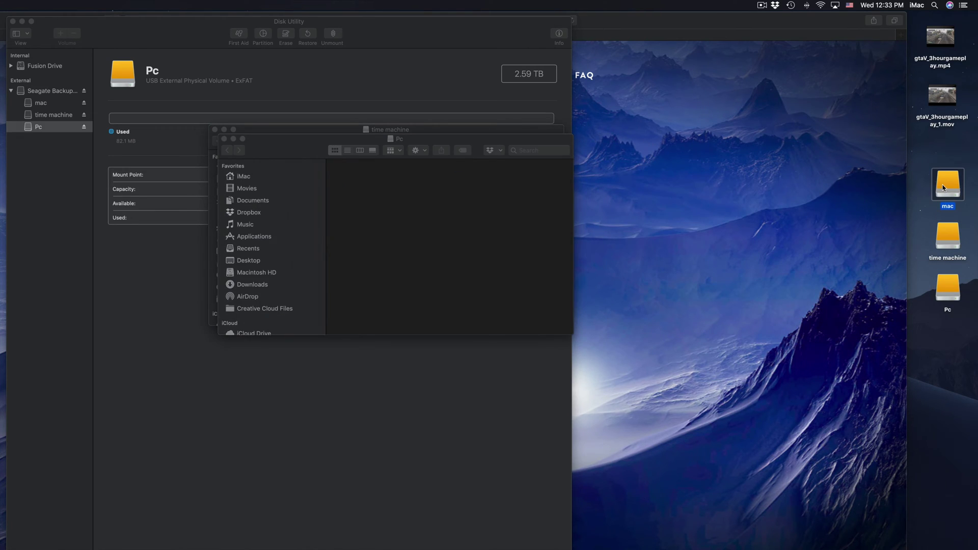
Try copying gtaV_3hourgameplay_1.mov to the Pc volume and gtaV_3hourgameplay.mp4 to the mac volume, and stop both transfers
drag(314, 167, 512, 147)
drag(311, 143, 578, 199)
drag(942, 95, 787, 266)
drag(958, 39, 767, 161)
drag(671, 130, 680, 113)
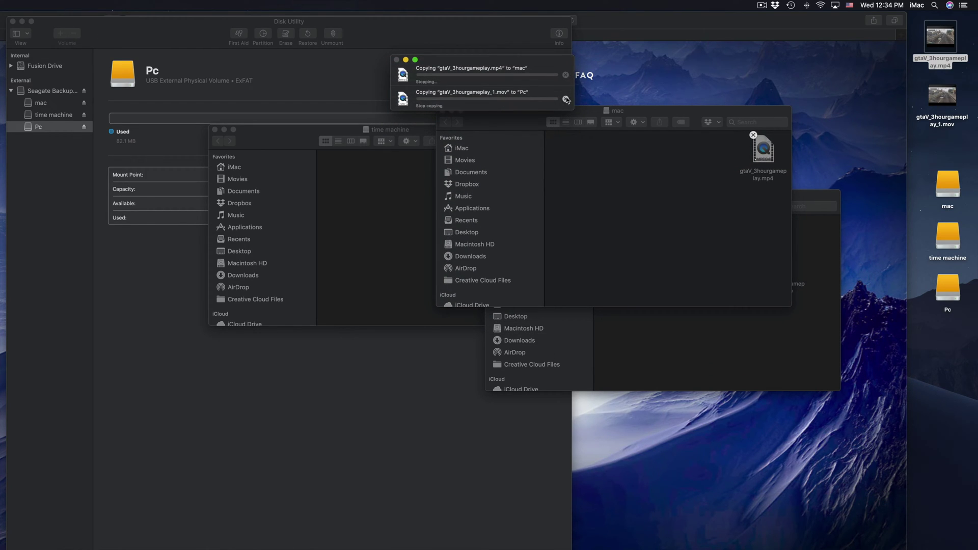
click(570, 104)
click(721, 252)
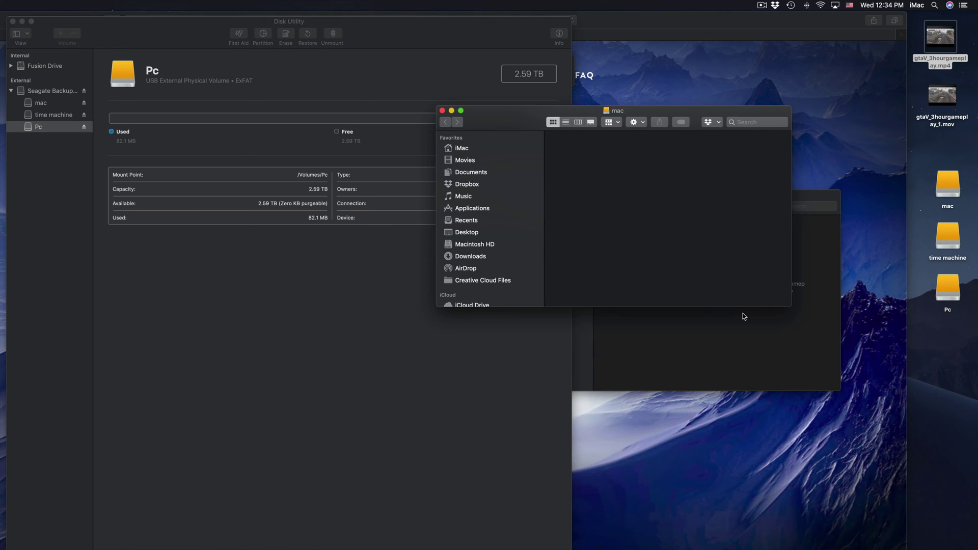
Close the mac and Pc volume windows and move the Disk Utility and time machine windows apart
click(745, 331)
drag(569, 208, 576, 208)
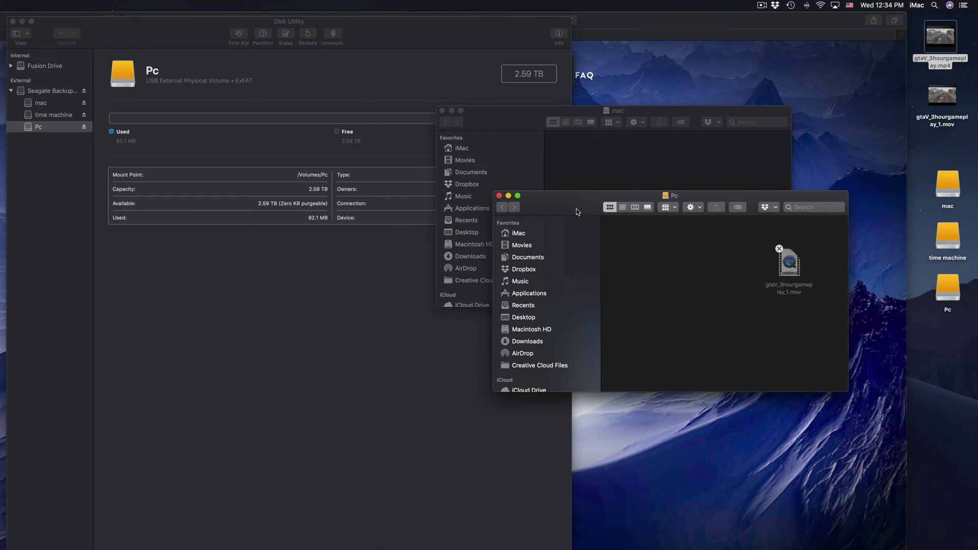
click(441, 111)
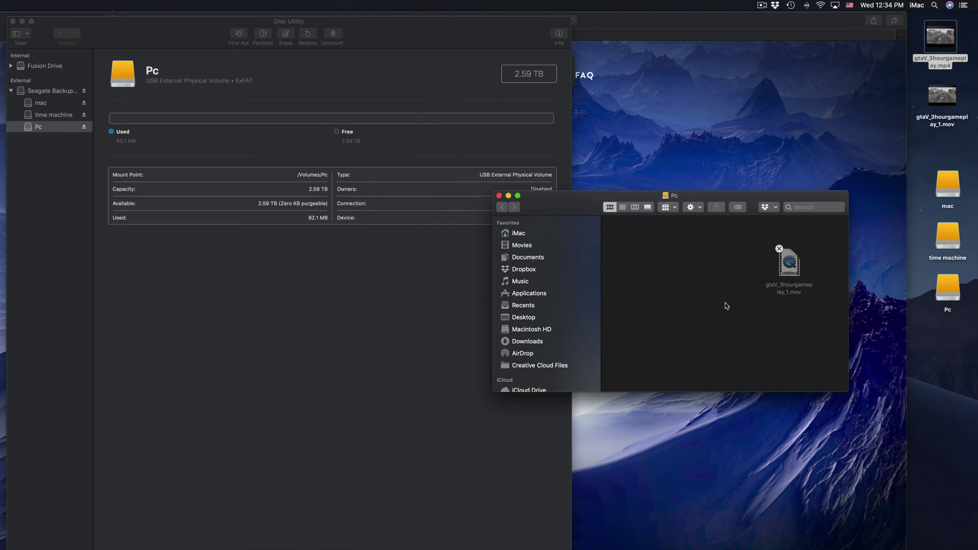
click(499, 196)
click(362, 32)
drag(362, 33, 414, 220)
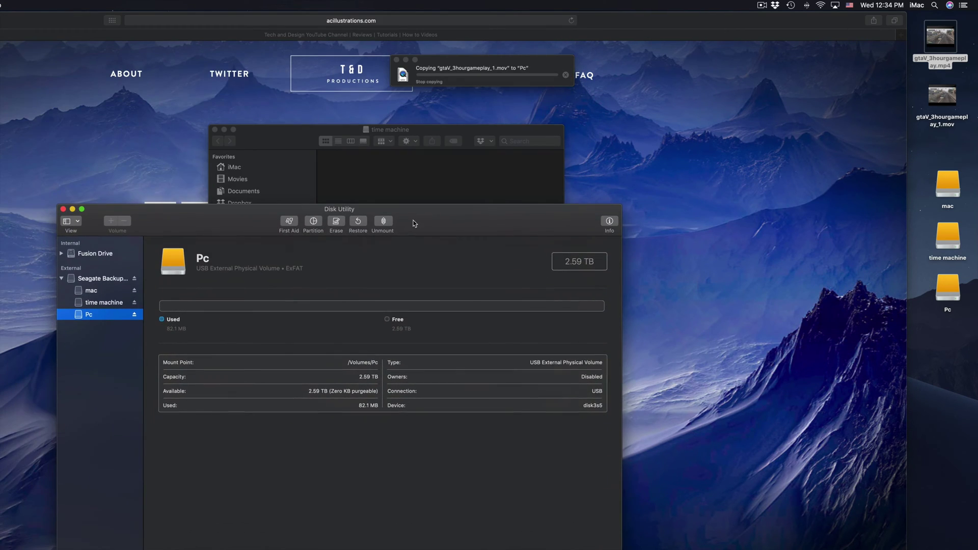
drag(300, 132, 429, 124)
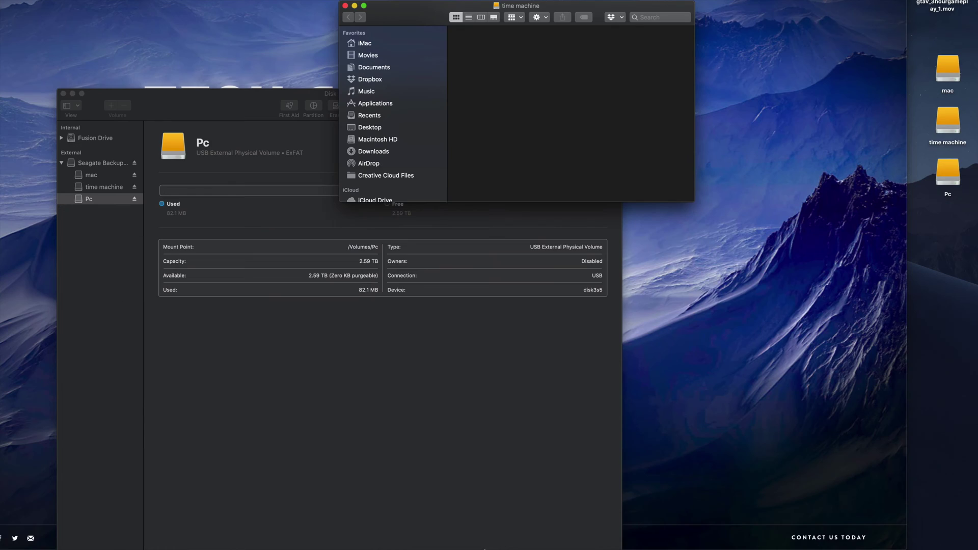
Search Spotlight for "system" and open System Preferences
mouse_move(428, 547)
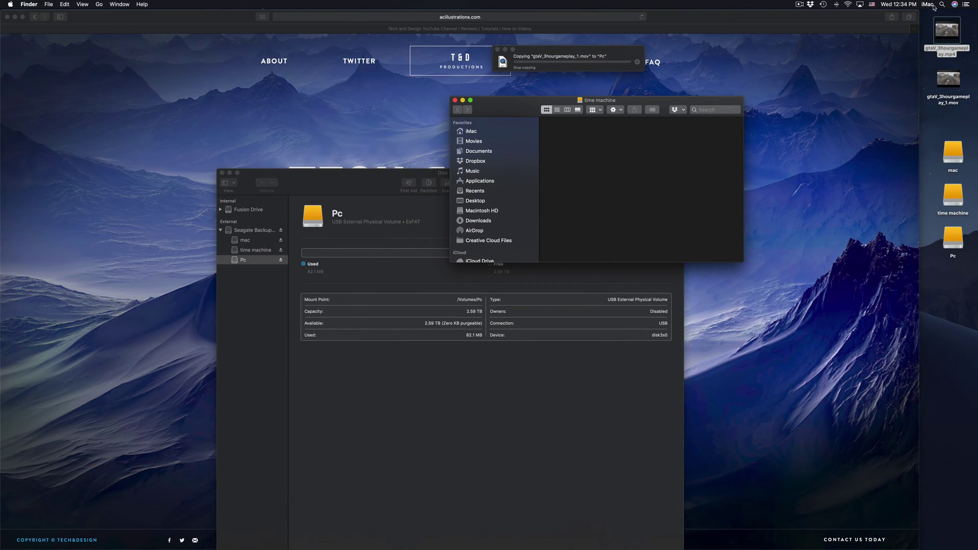
click(943, 4)
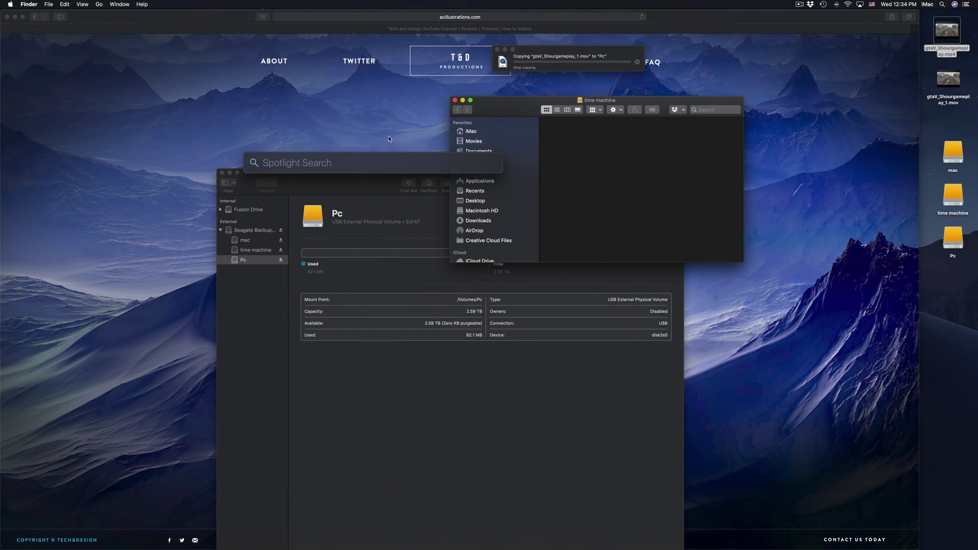
text(system)
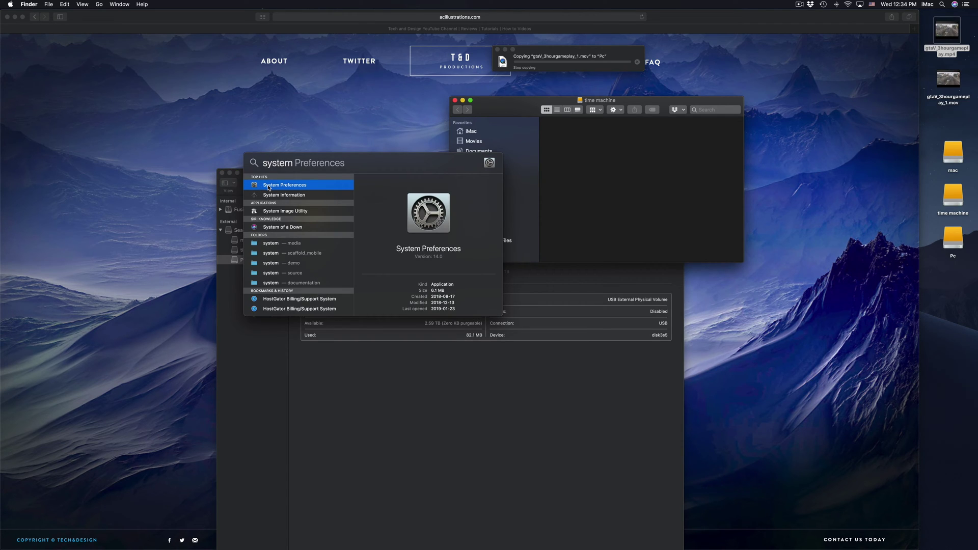
key(Return)
Close Disk Utility and move the System Preferences, time machine and copy progress windows so they no longer overlap
drag(446, 25, 454, 160)
drag(560, 101, 739, 111)
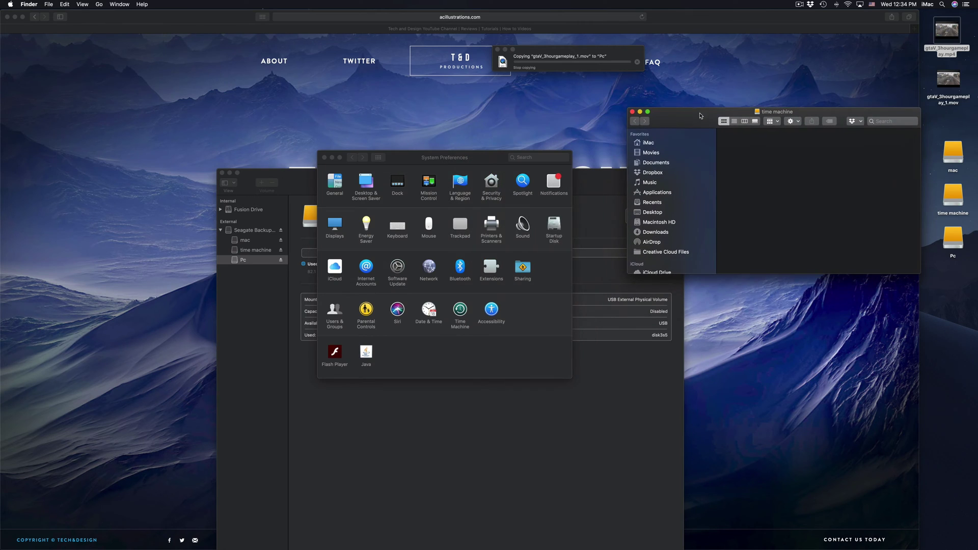
drag(581, 56, 865, 85)
drag(476, 165, 431, 119)
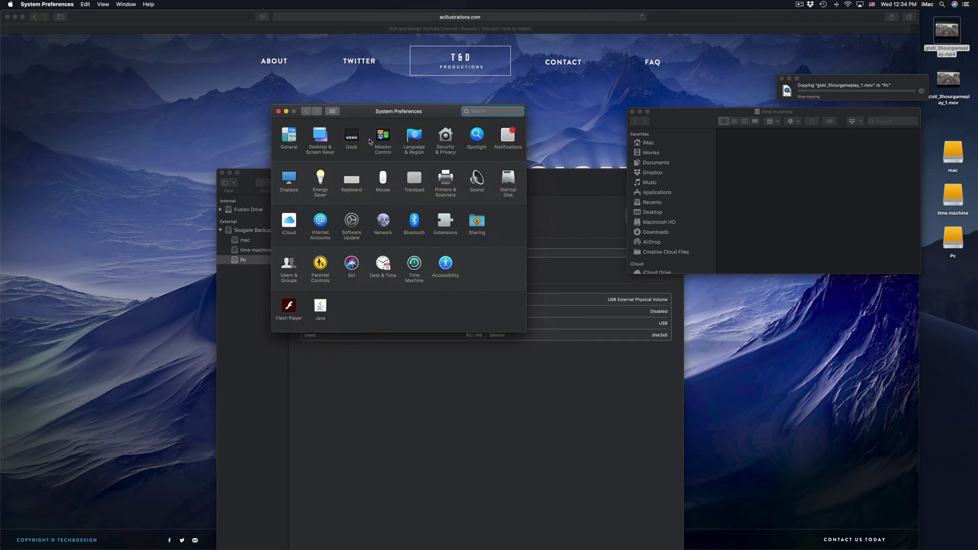
click(222, 174)
drag(379, 109, 378, 117)
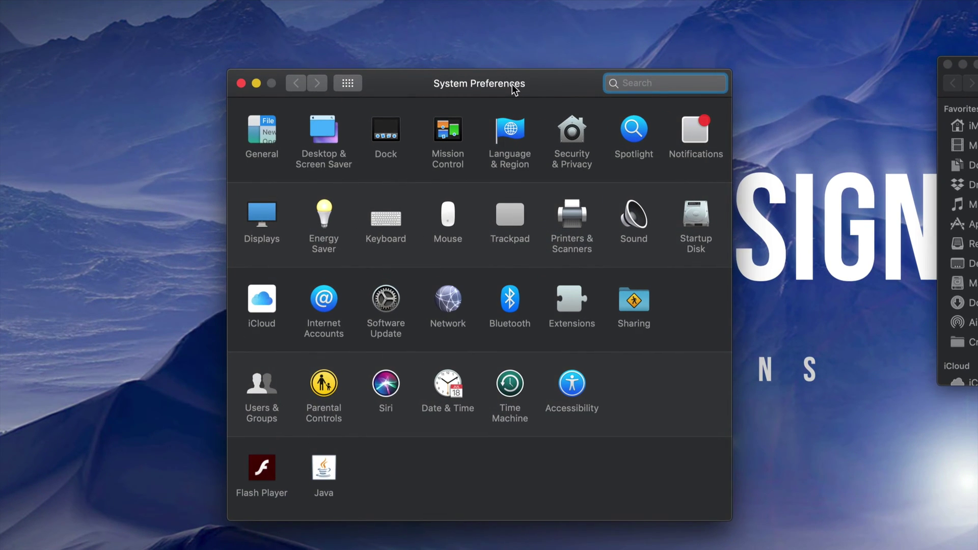
drag(512, 84, 458, 61)
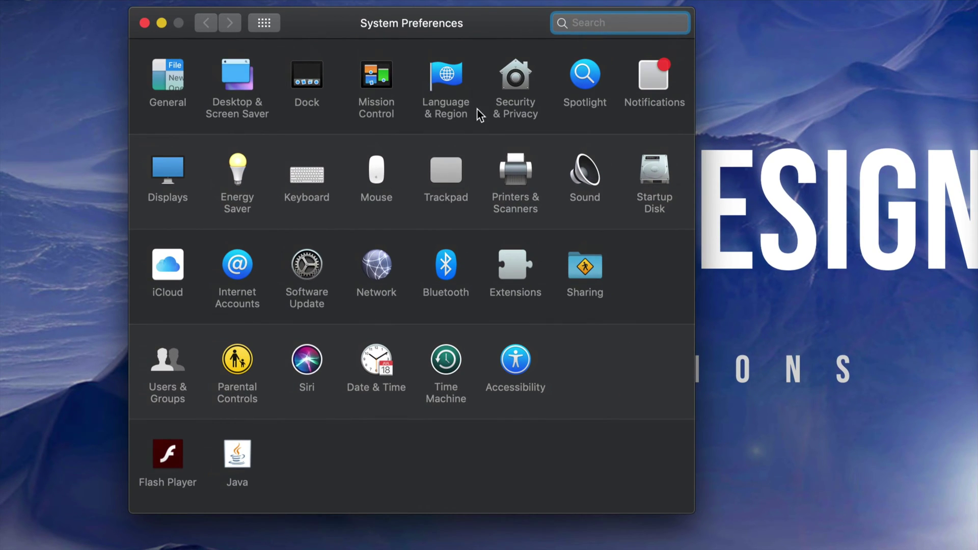
Open the Time Machine preferences, browse the listed backup disks and bring up the choices for adding or removing a backup disk
click(458, 365)
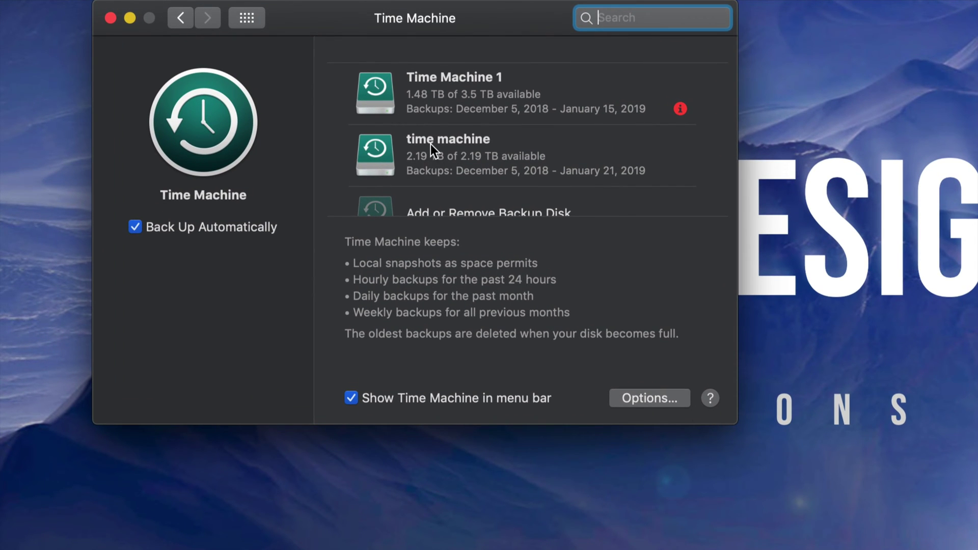
scroll(441, 147, down, 2)
scroll(441, 147, up, 2)
scroll(432, 172, down, 2)
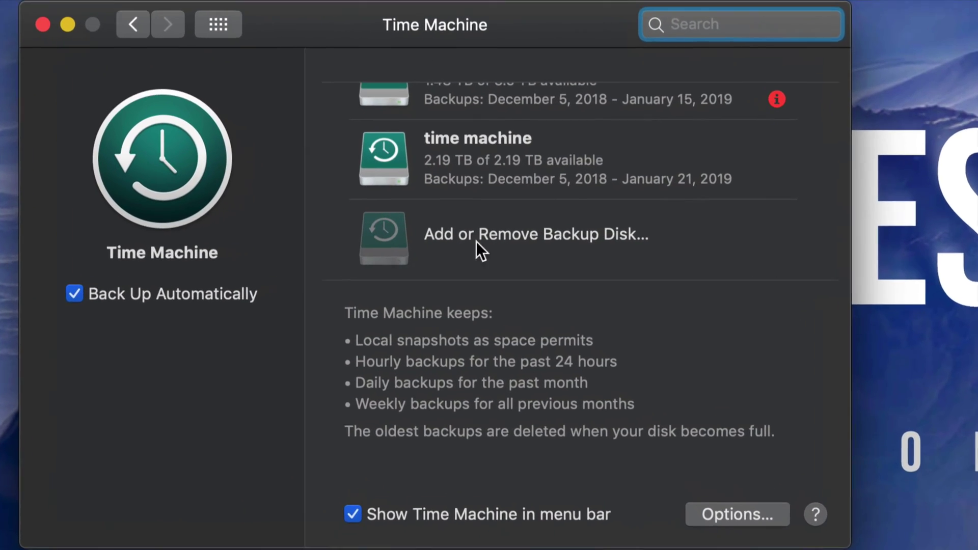
click(503, 236)
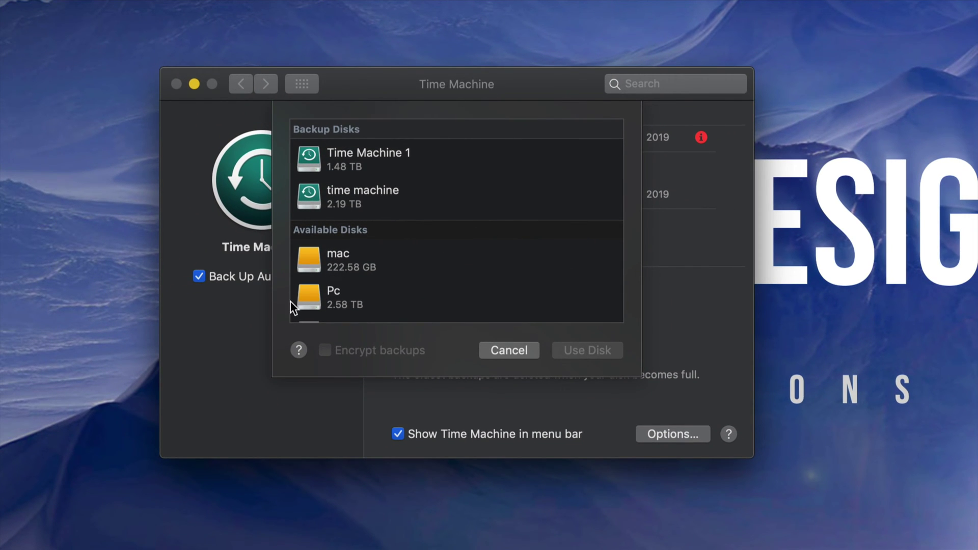
Choose the new 2.19 TB time machine volume from the available disks, without encryption, and use it as a backup disk
scroll(325, 290, down, 3)
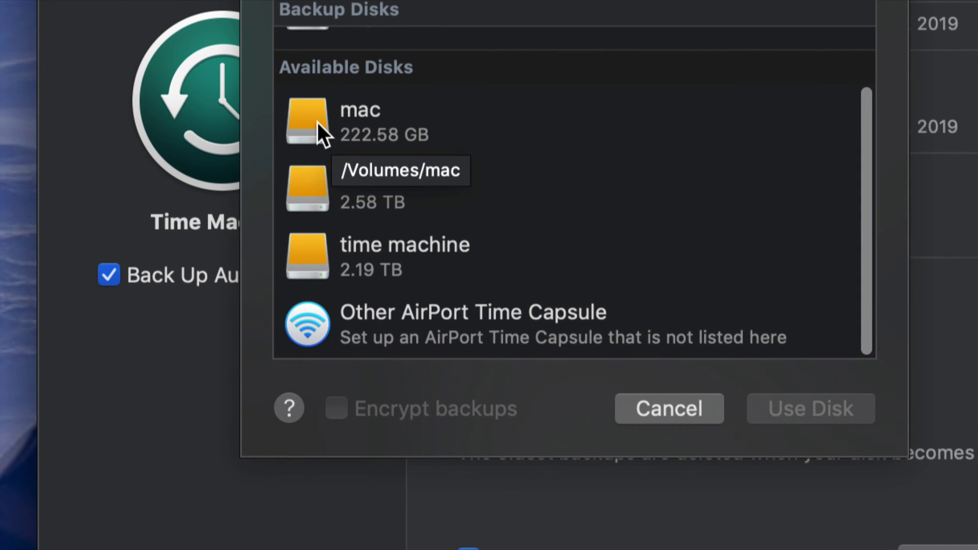
click(385, 120)
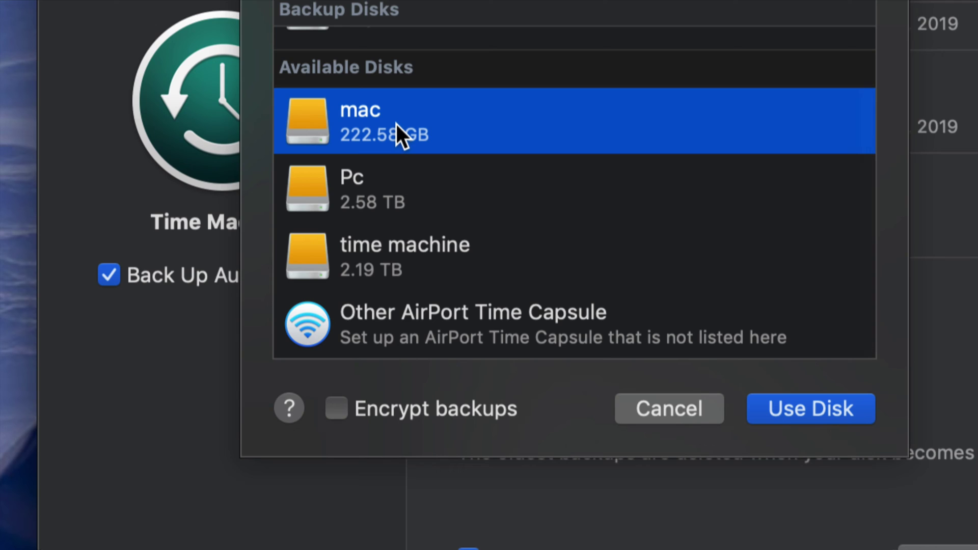
click(390, 191)
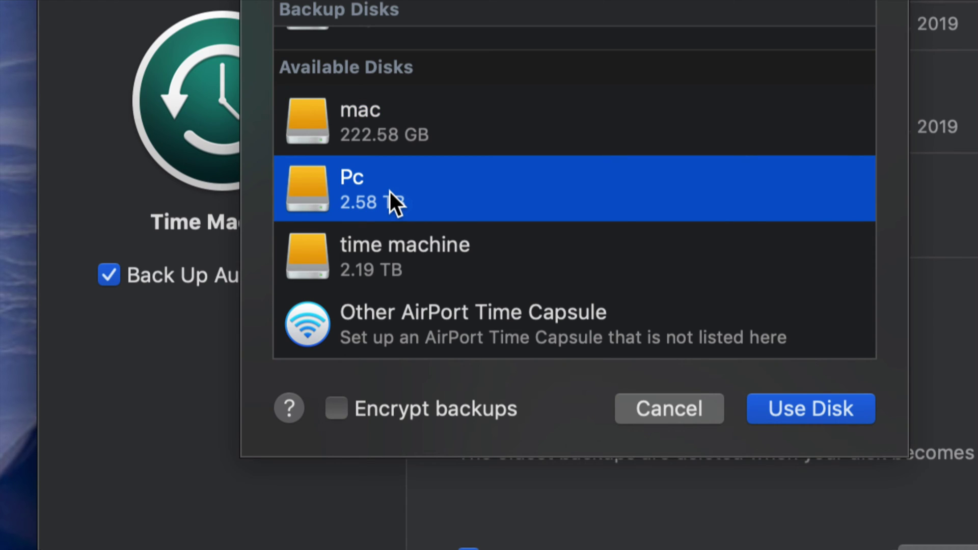
click(419, 254)
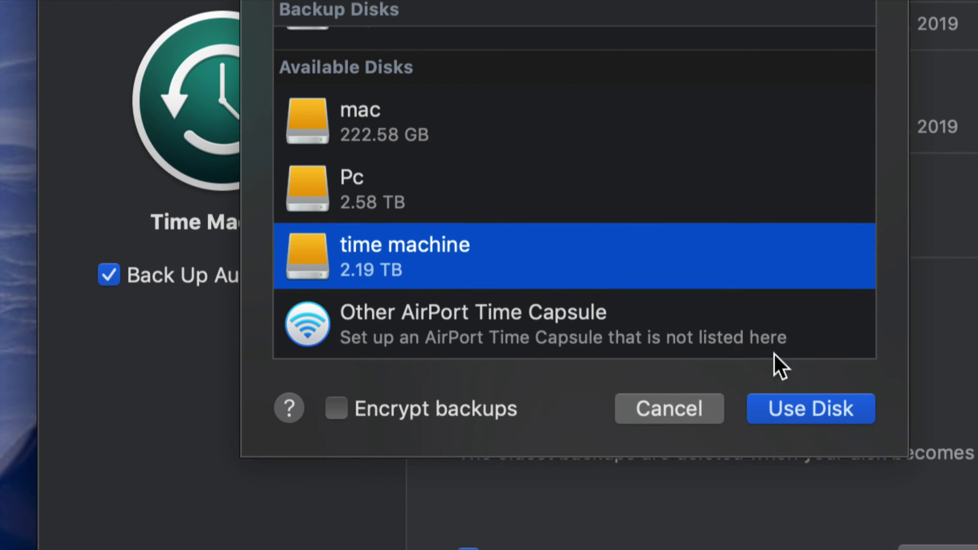
click(809, 411)
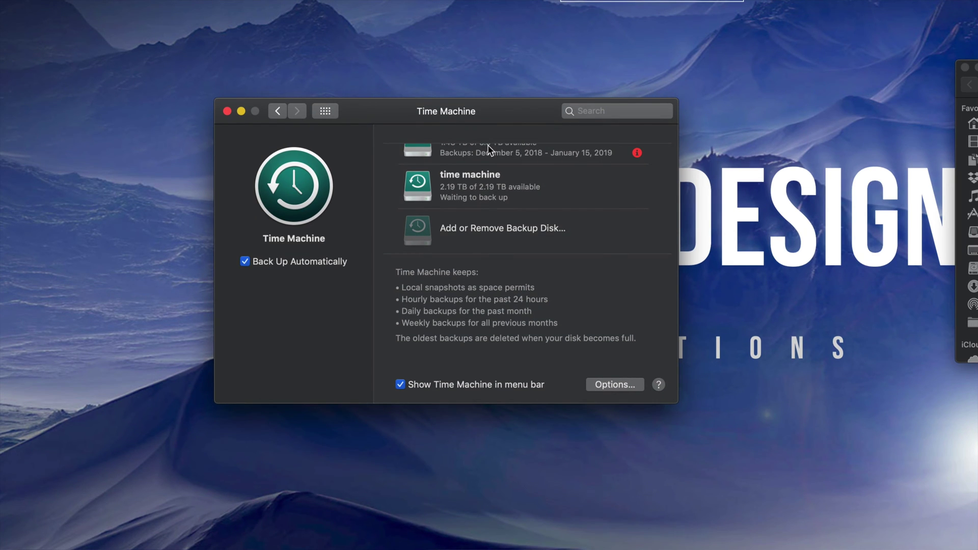
Reposition the Time Machine preferences and time machine volume windows and cancel the remaining copy to Pc
mouse_move(505, 120)
mouse_down()
mouse_move(490, 146)
mouse_move(498, 133)
mouse_up()
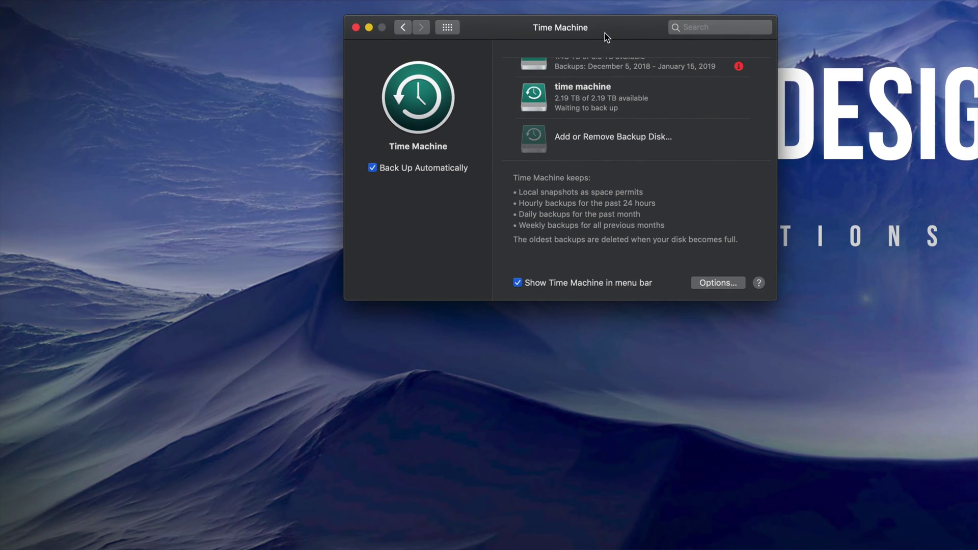
drag(604, 33, 586, 78)
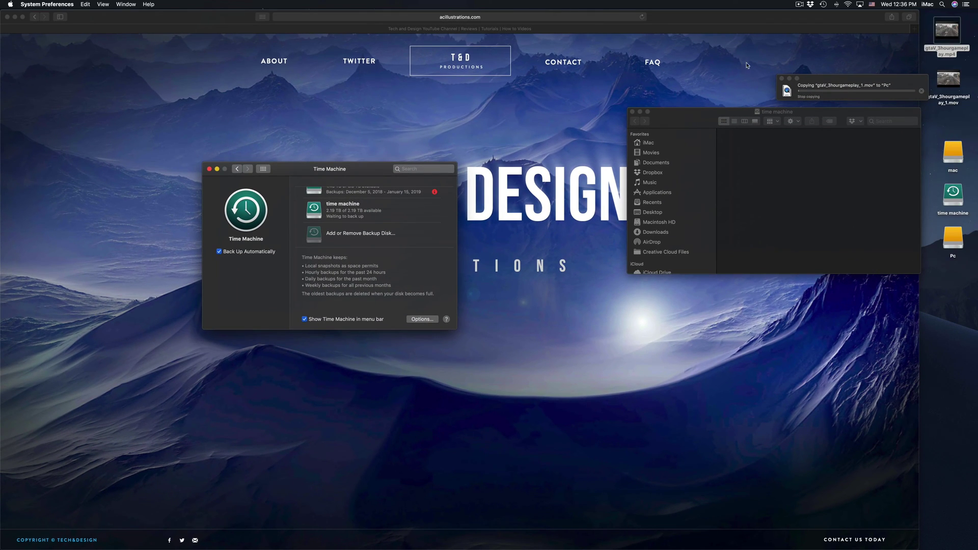
drag(702, 125, 623, 260)
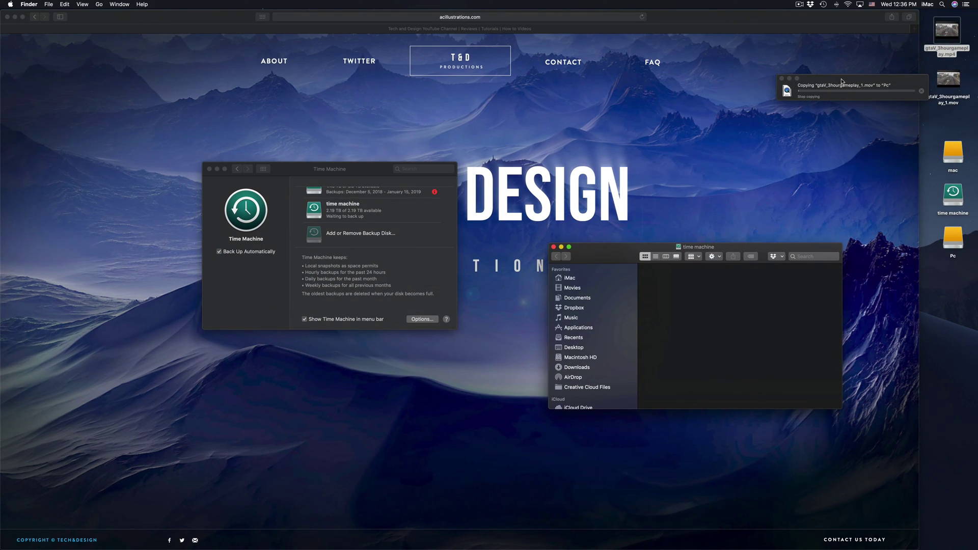
drag(913, 93, 730, 224)
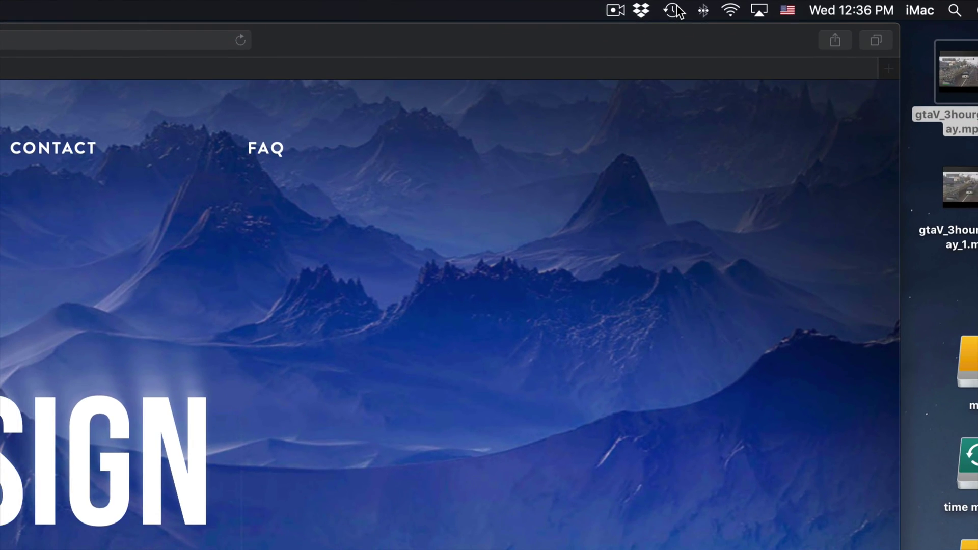
View the available Time Machine backup commands and check the time machine disk's backup status in the Time Machine preferences
click(674, 10)
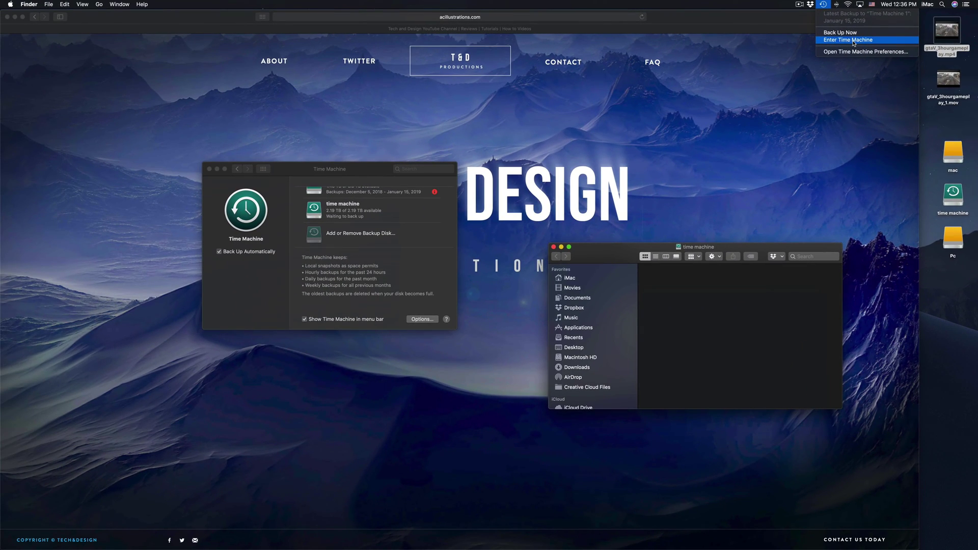
click(740, 9)
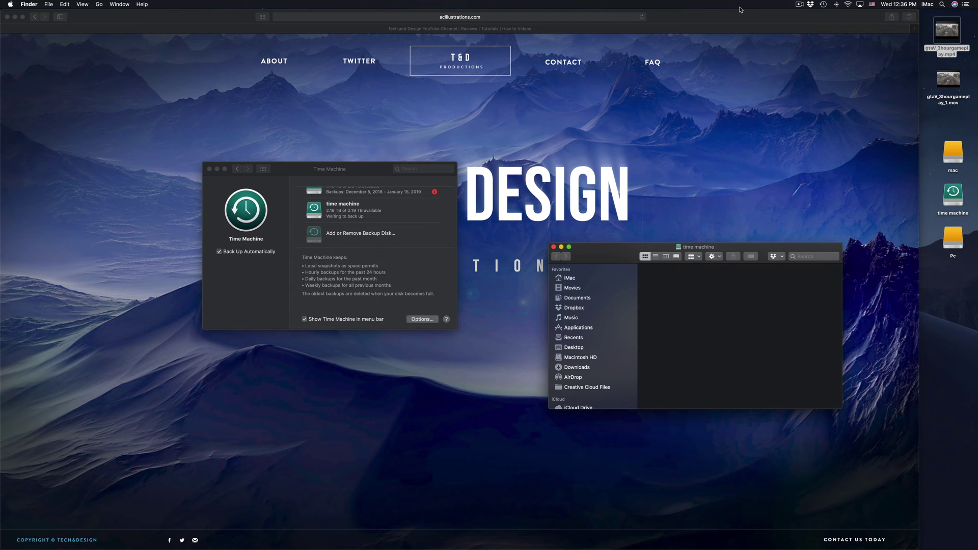
click(313, 174)
drag(313, 174, 394, 178)
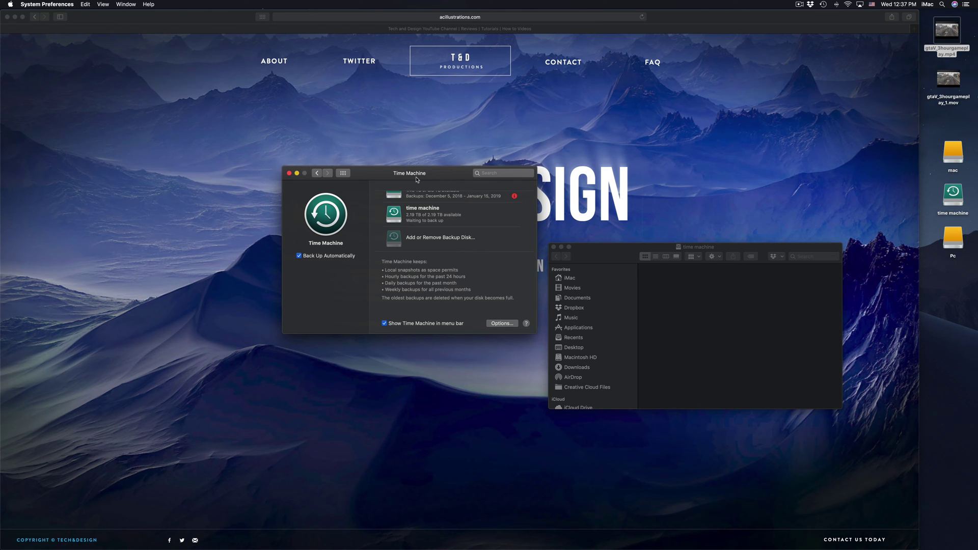
drag(416, 179, 470, 143)
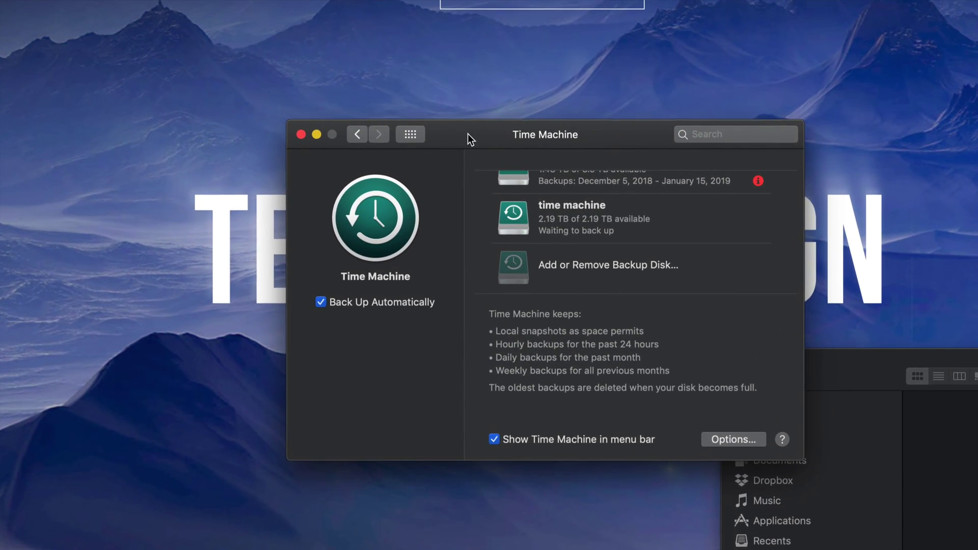
drag(467, 133, 435, 111)
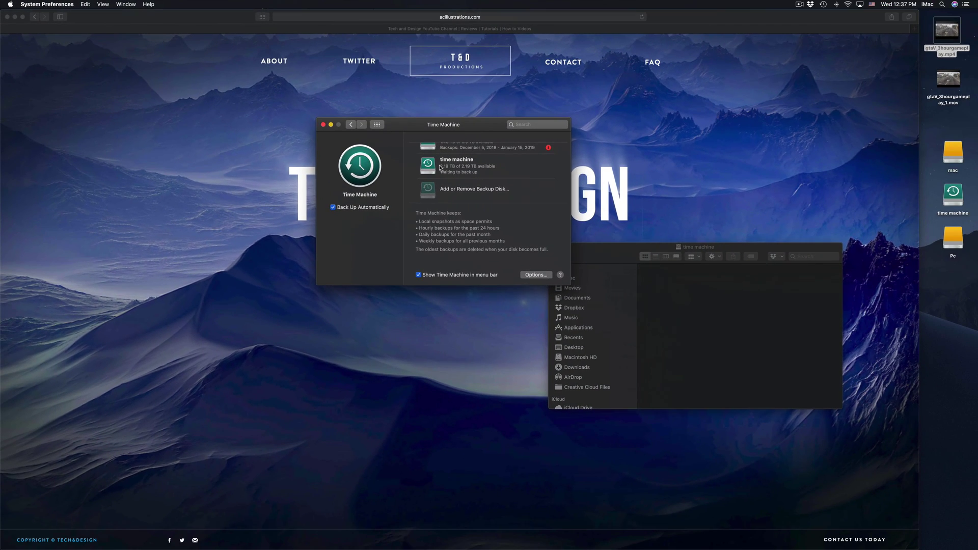
drag(447, 129, 525, 89)
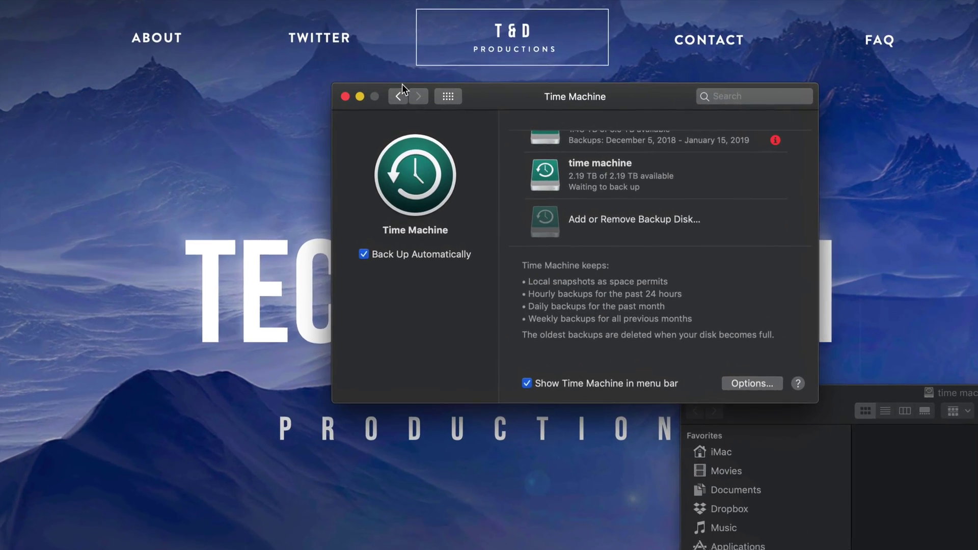
scroll(600, 187, up, 2)
scroll(600, 186, down, 2)
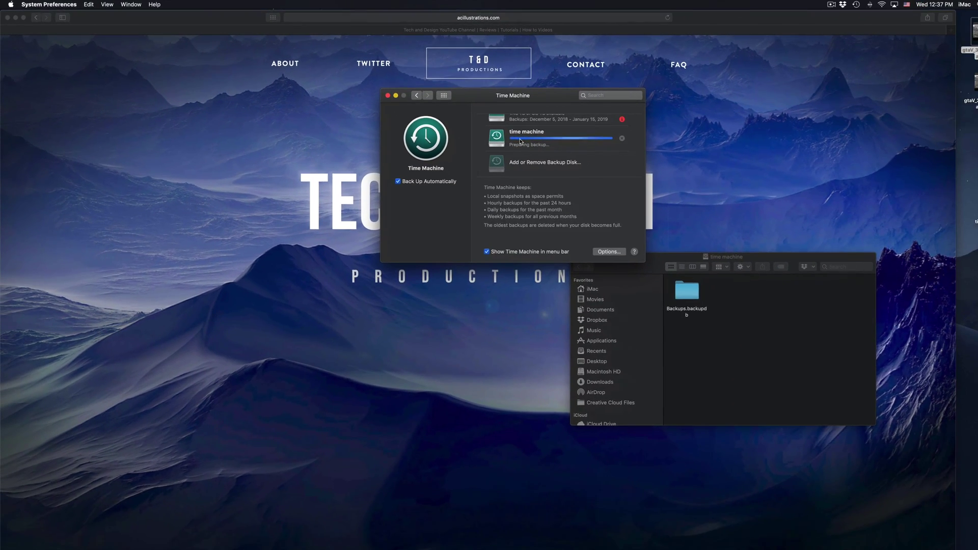
Reopen the mac and Pc volumes and arrange their windows around the Time Machine preferences to view all three volumes together
drag(511, 97, 436, 209)
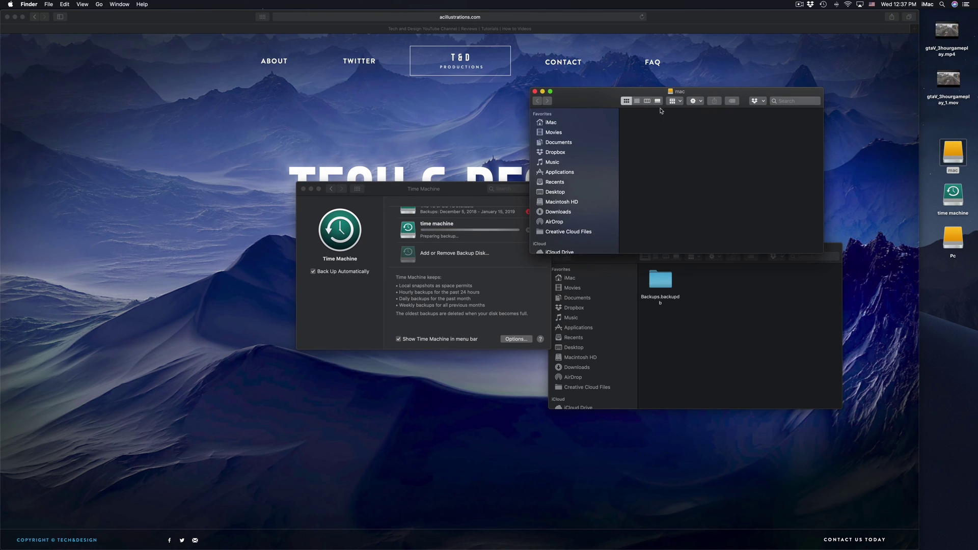
drag(607, 107, 560, 121)
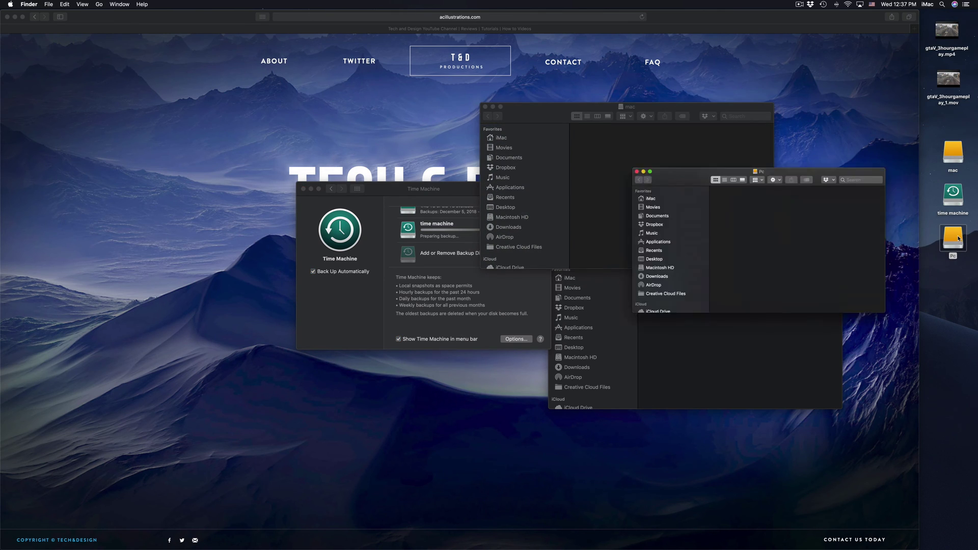
drag(619, 170, 230, 69)
click(331, 305)
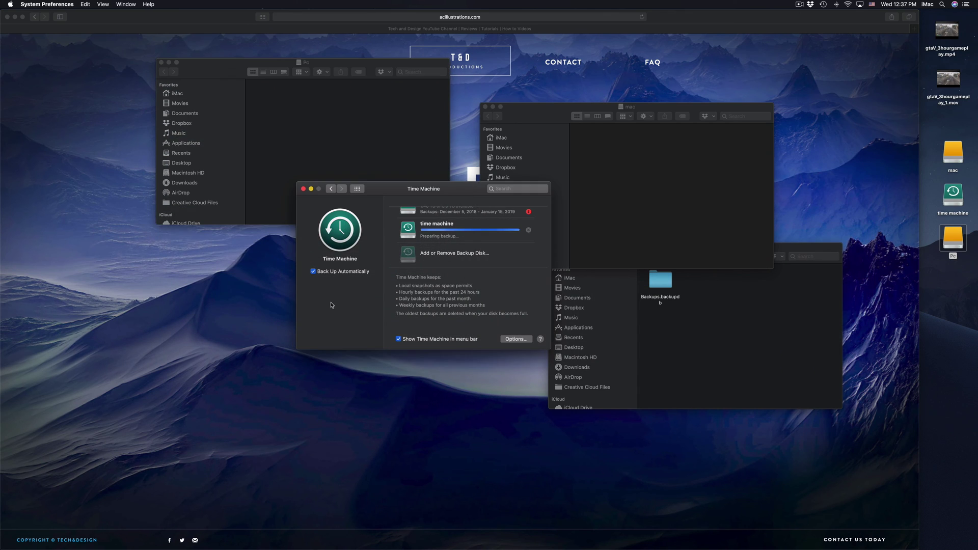
drag(391, 195, 374, 244)
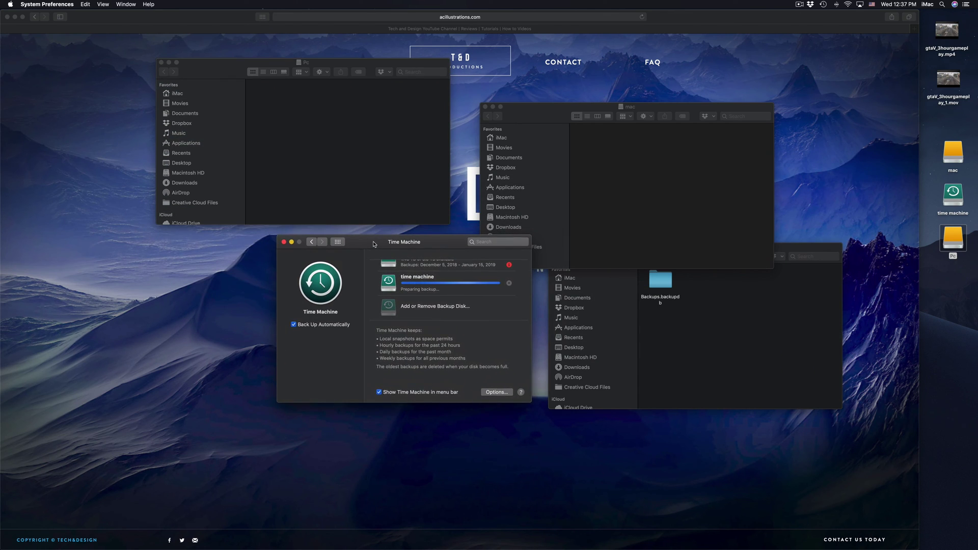